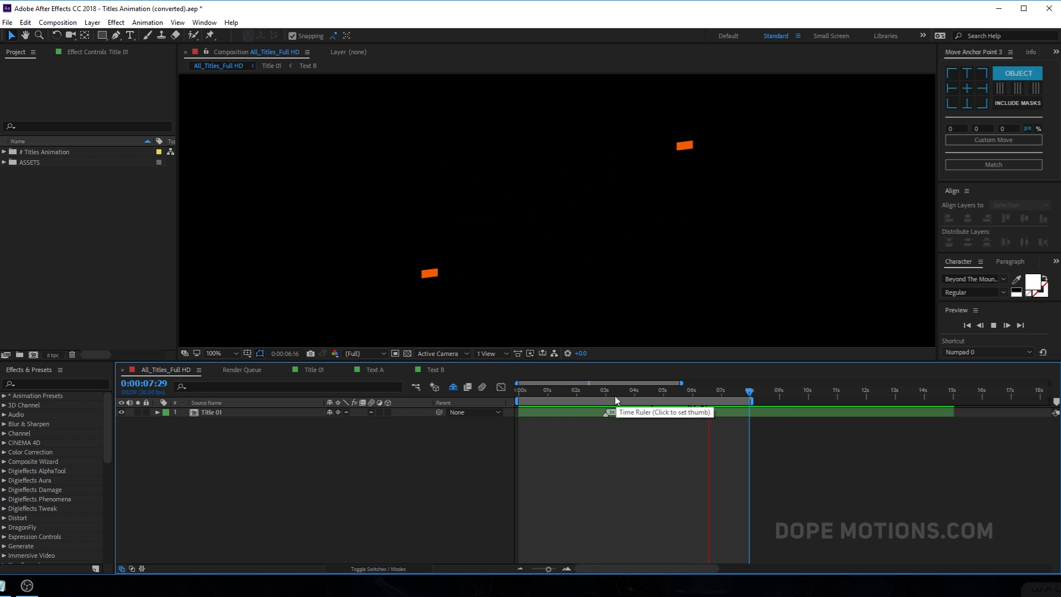
- Scrub through the title animation around the In and Out markers
{"action": "left_click_drag", "start_coordinate": [605, 390], "coordinate": [625, 392]}
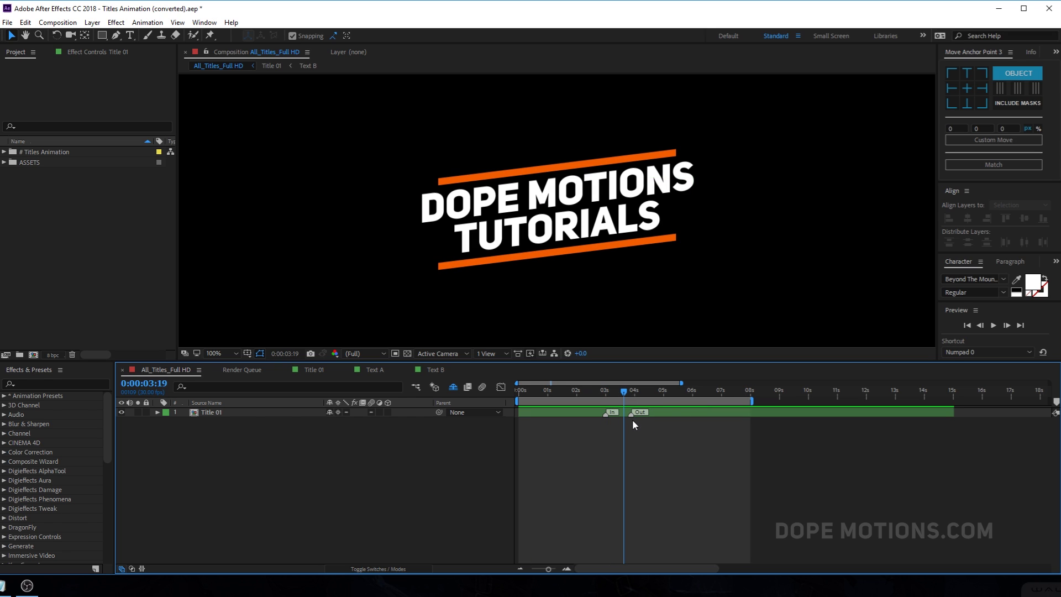
{"action": "left_click", "coordinate": [627, 393]}
{"action": "mouse_move", "coordinate": [627, 394]}
{"action": "left_mouse_down"}
{"action": "mouse_move", "coordinate": [656, 391]}
{"action": "mouse_move", "coordinate": [628, 392]}
{"action": "left_mouse_up"}
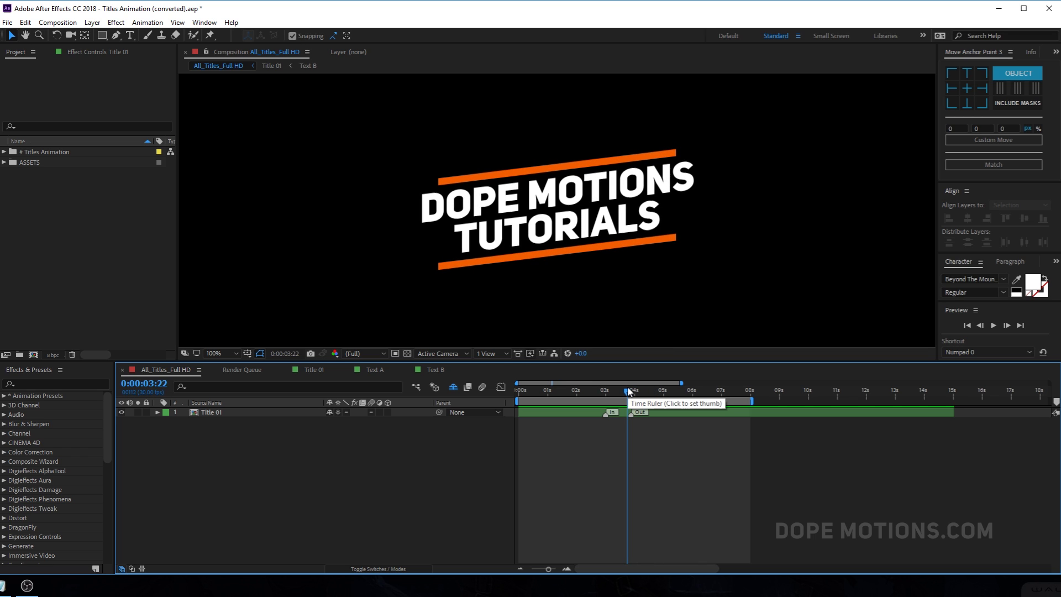
{"action": "mouse_move", "coordinate": [614, 391]}
{"action": "left_mouse_down"}
{"action": "mouse_move", "coordinate": [592, 401]}
{"action": "mouse_move", "coordinate": [691, 399]}
{"action": "mouse_move", "coordinate": [550, 399]}
{"action": "mouse_move", "coordinate": [663, 397]}
{"action": "mouse_move", "coordinate": [647, 413]}
{"action": "mouse_move", "coordinate": [662, 414]}
{"action": "left_mouse_up"}
{"action": "left_click", "coordinate": [649, 415]}
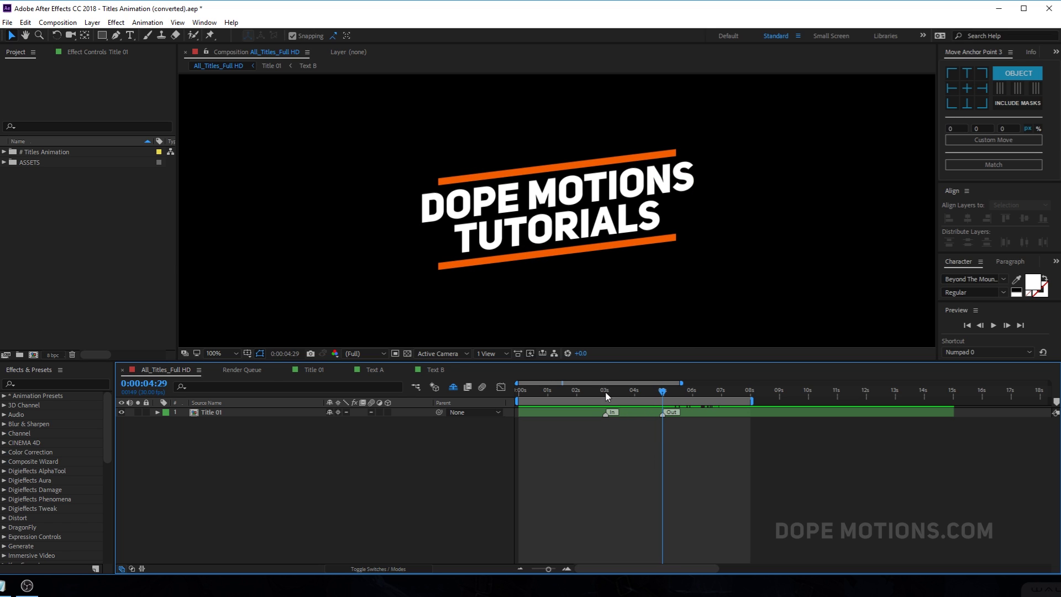
{"action": "left_click_drag", "start_coordinate": [605, 395], "coordinate": [627, 399]}
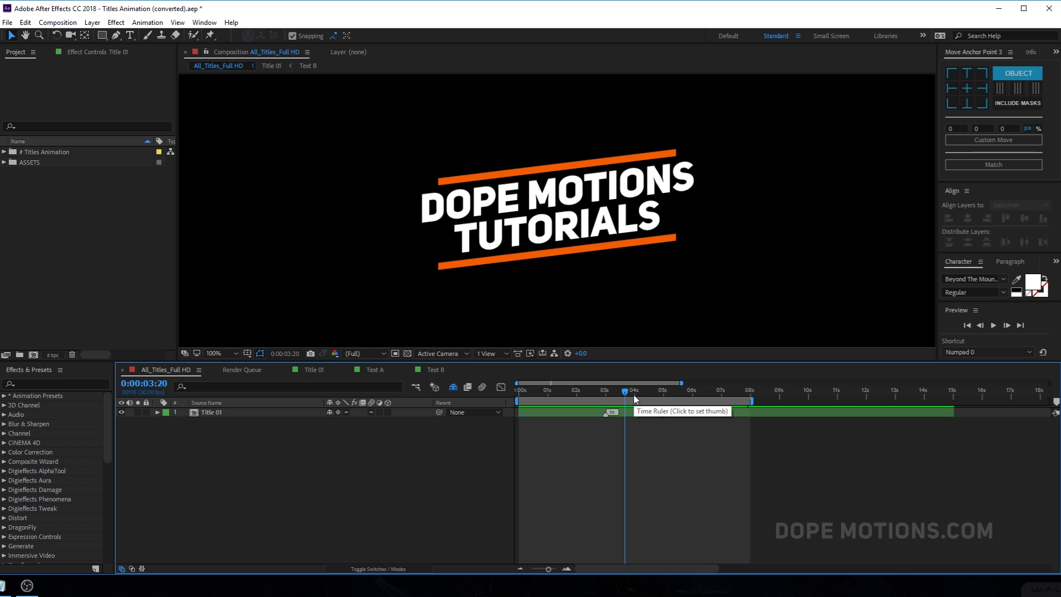
- Create a new composition named Main
{"action": "left_click", "coordinate": [113, 260]}
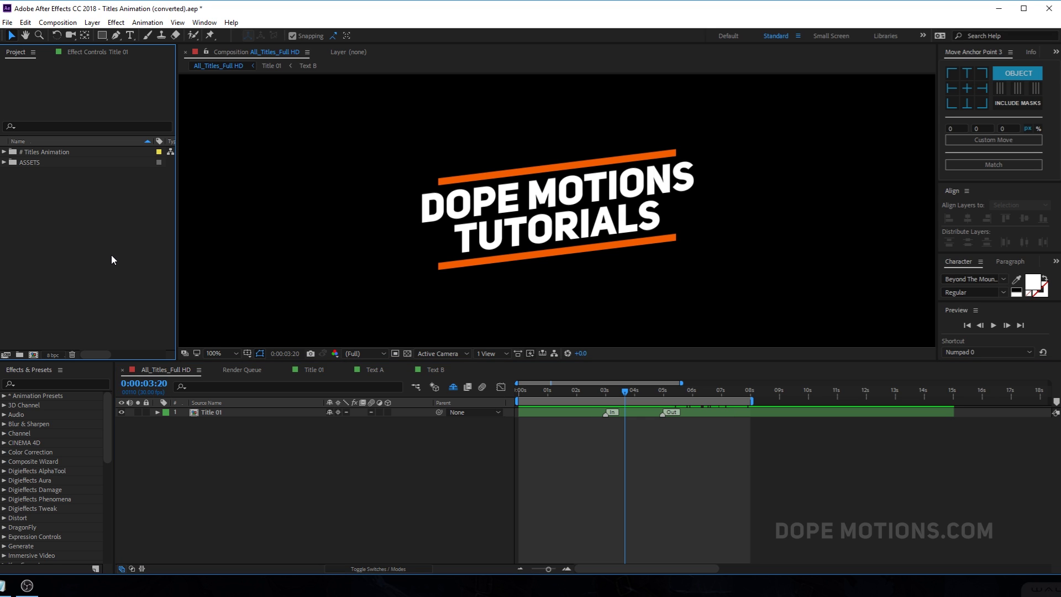
{"action": "left_click", "coordinate": [34, 354]}
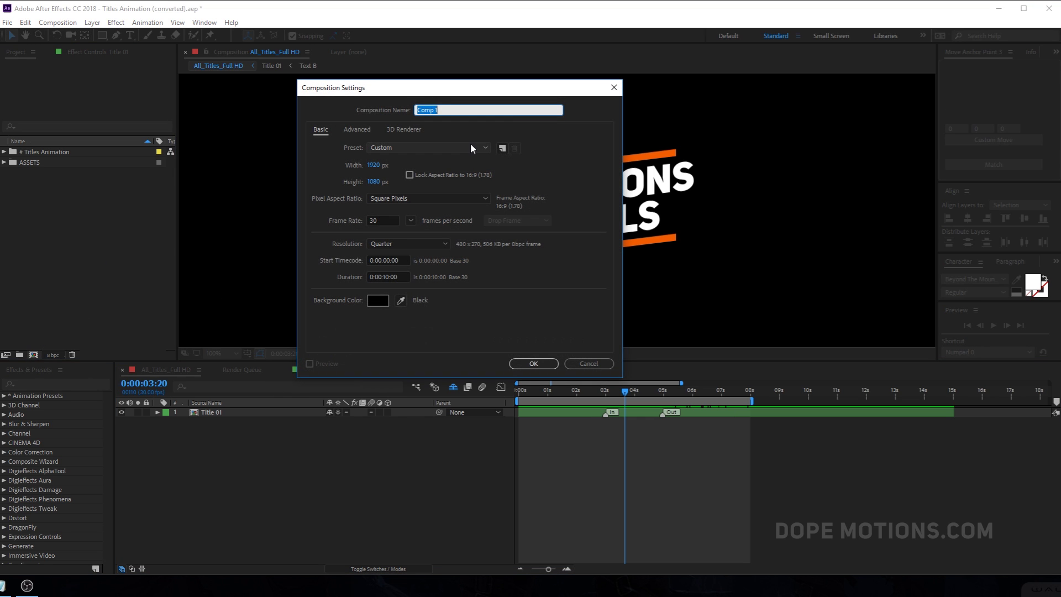
{"action": "type", "text": "Main"}
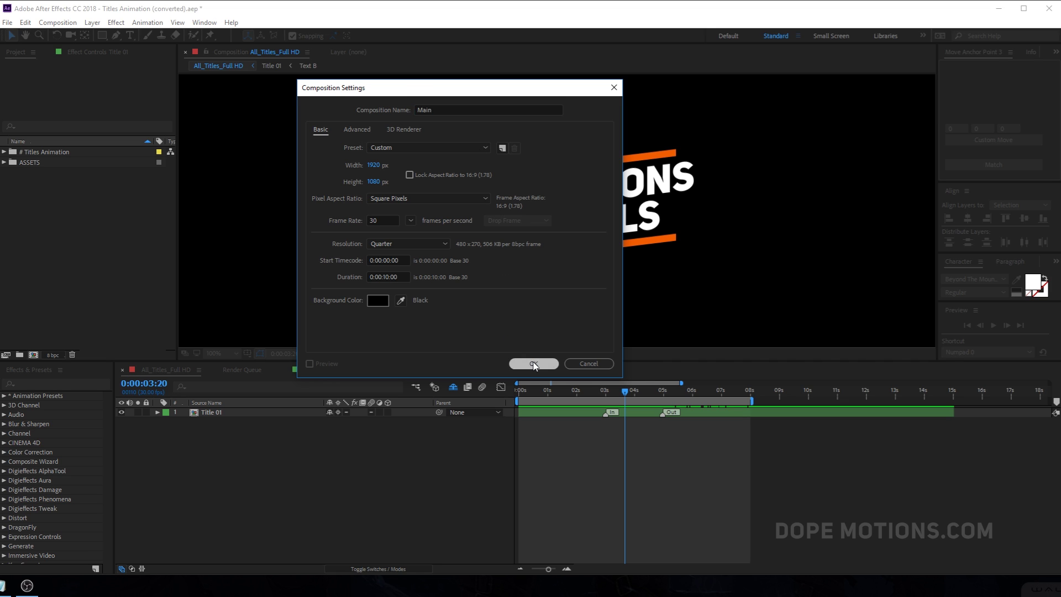
{"action": "left_click", "coordinate": [534, 362]}
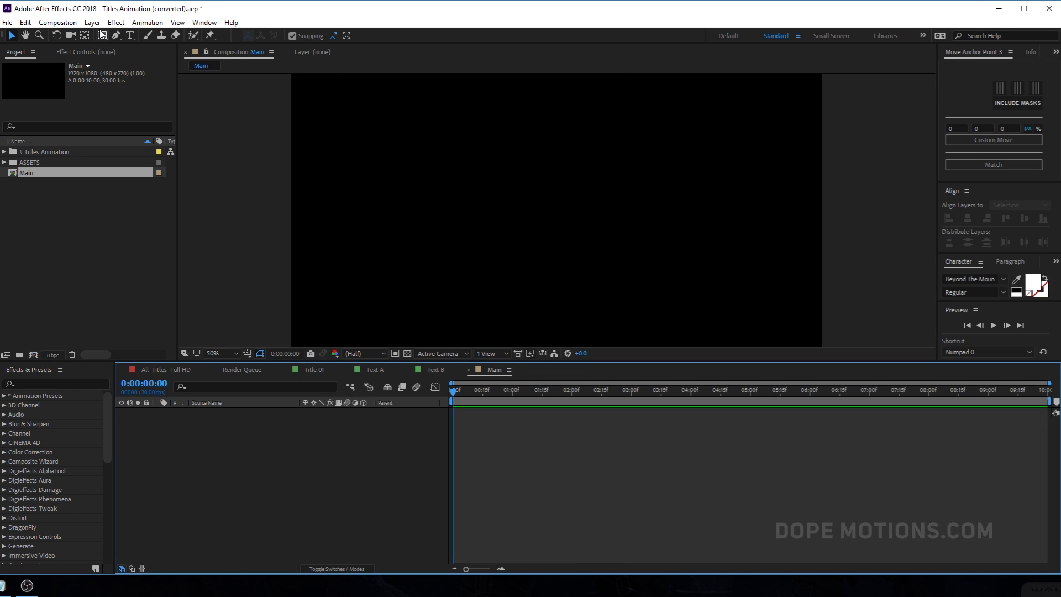
- Add a white rectangle shape layer and set its Rectangle Path size to 250×250
{"action": "double_click", "coordinate": [103, 36]}
{"action": "left_click", "coordinate": [177, 431]}
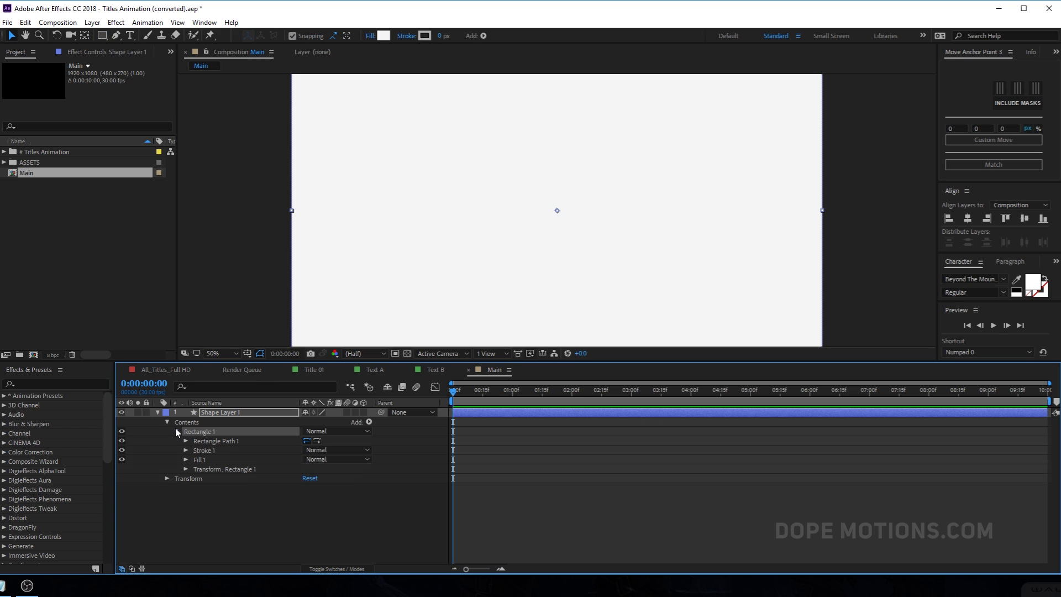
{"action": "left_click", "coordinate": [185, 440]}
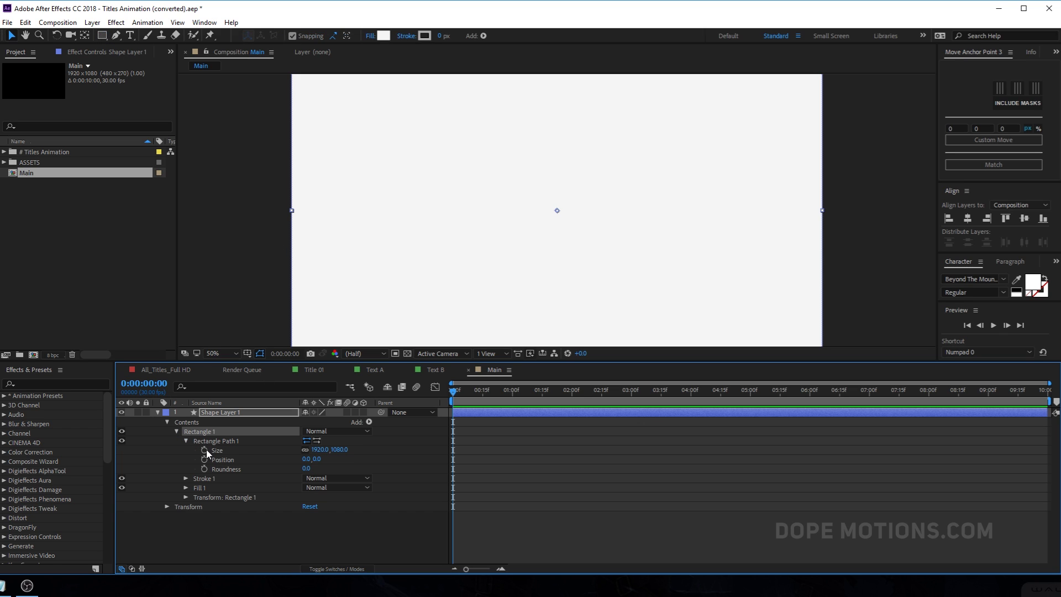
{"action": "left_click", "coordinate": [302, 450]}
{"action": "left_click", "coordinate": [320, 449]}
{"action": "type", "text": "100"}
{"action": "key", "text": "Return"}
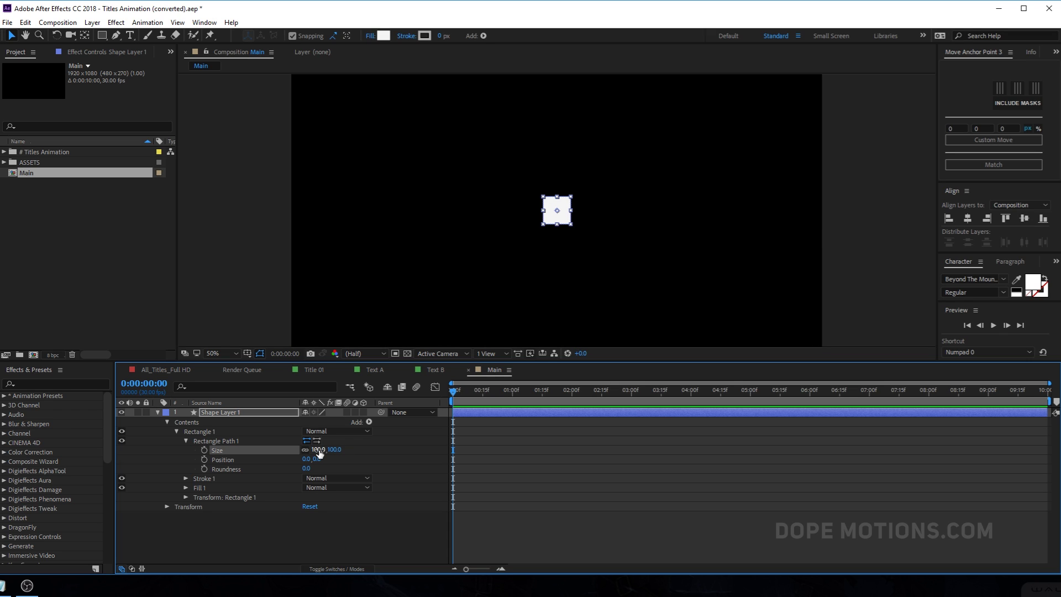
{"action": "left_click", "coordinate": [335, 449]}
{"action": "type", "text": "250"}
{"action": "key", "text": "Return"}
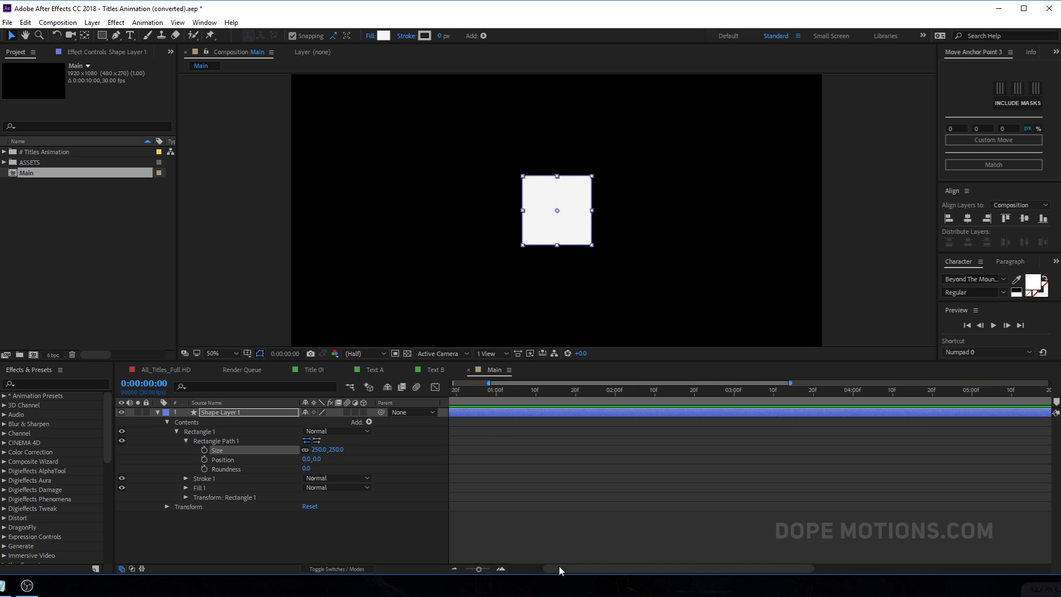
{"action": "scroll", "coordinate": [557, 569], "scroll_direction": "up", "scroll_amount": 2}
- Keyframe the square's Position centred at 1s and off-screen left at 0f
{"action": "left_click_drag", "start_coordinate": [547, 395], "coordinate": [574, 399]}
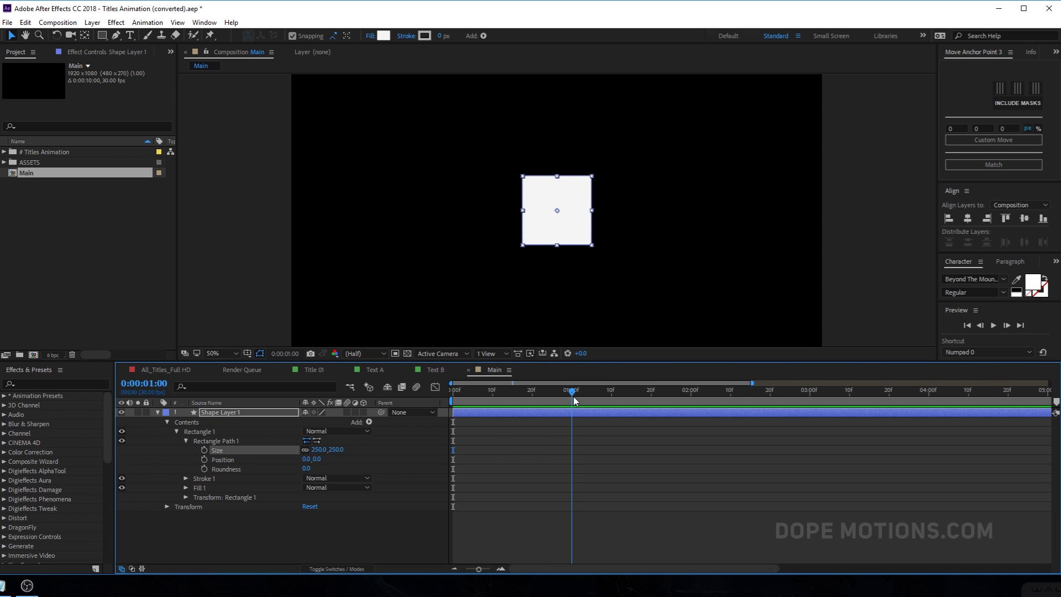
{"action": "left_click", "coordinate": [222, 412]}
{"action": "key", "text": "p"}
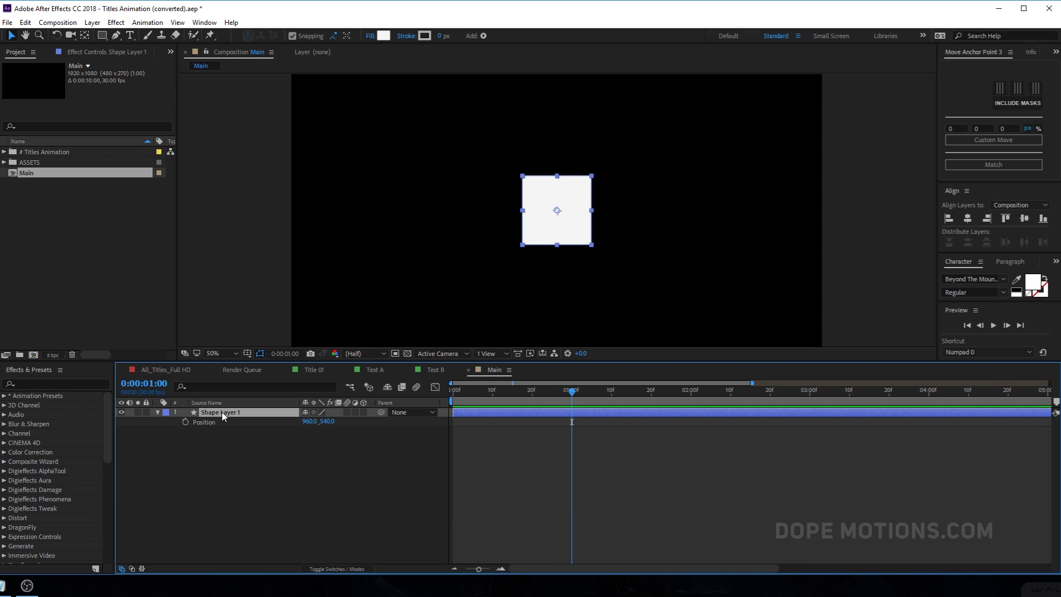
{"action": "left_click", "coordinate": [185, 422]}
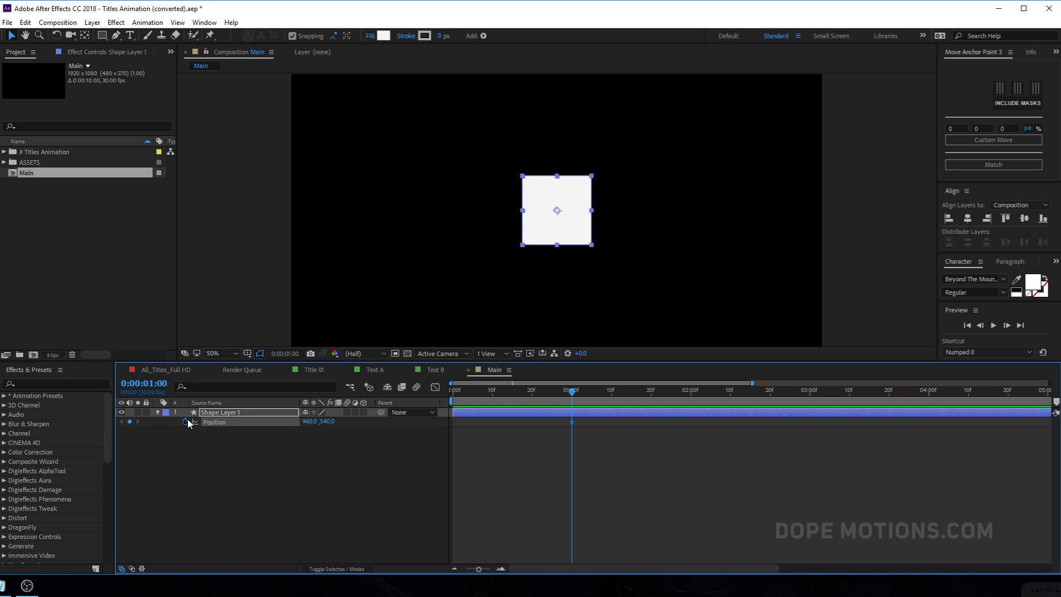
{"action": "left_click_drag", "start_coordinate": [550, 394], "coordinate": [451, 393]}
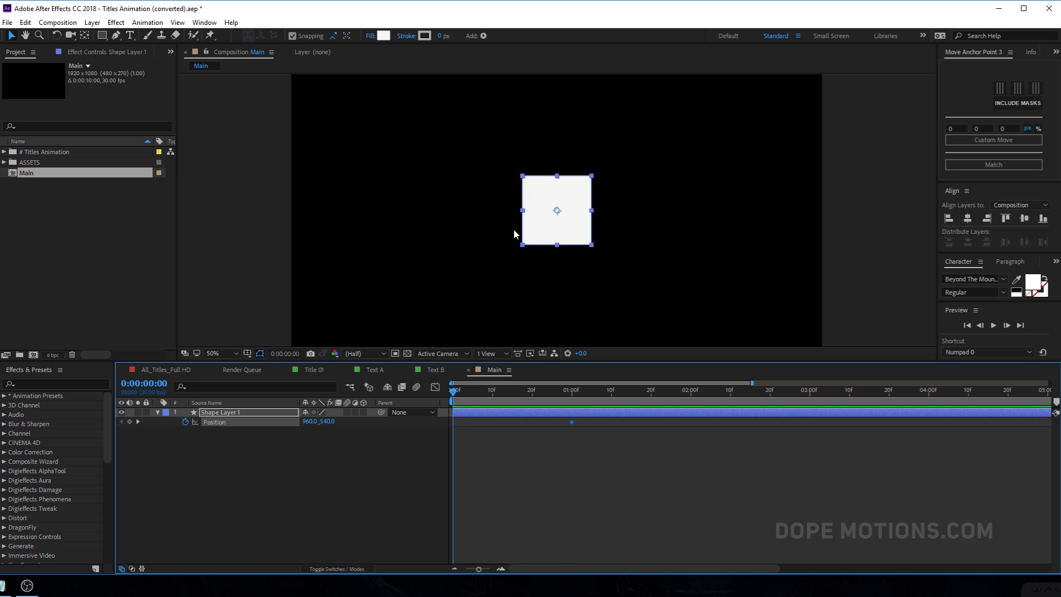
{"action": "left_click_drag", "start_coordinate": [554, 235], "coordinate": [250, 222]}
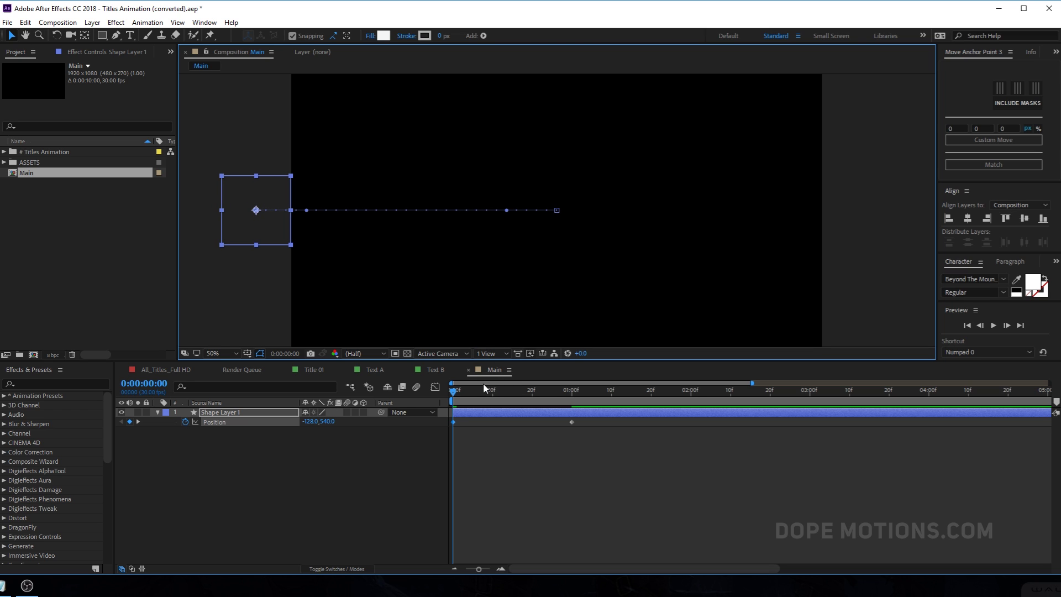
{"action": "left_click_drag", "start_coordinate": [459, 394], "coordinate": [575, 416]}
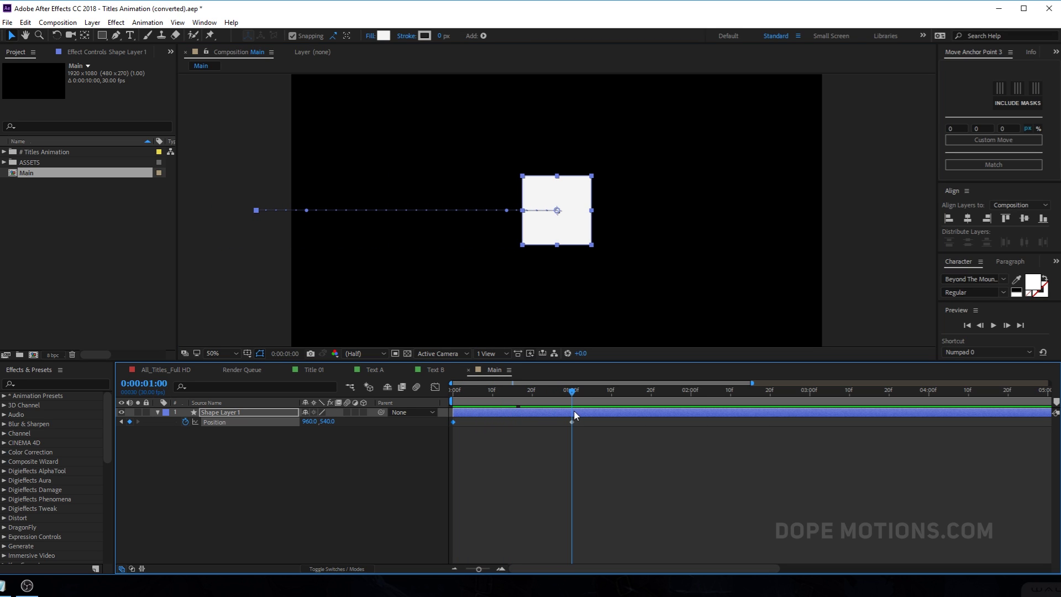
- Add a centre hold keyframe at 1s10f and an off-right keyframe at 2s10f, then preview
{"action": "left_click_drag", "start_coordinate": [575, 416], "coordinate": [612, 404]}
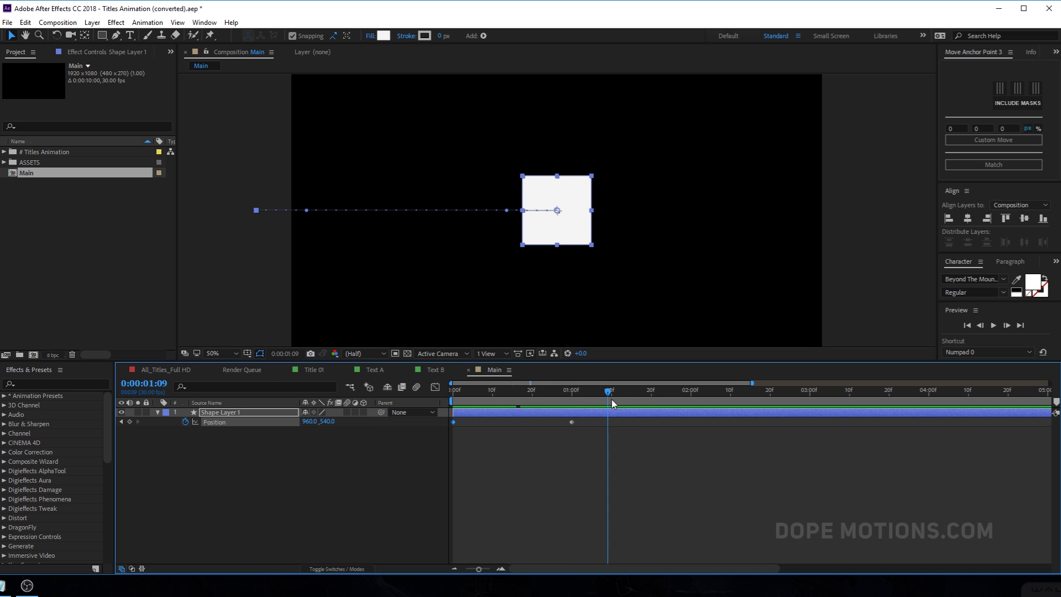
{"action": "left_click", "coordinate": [131, 422]}
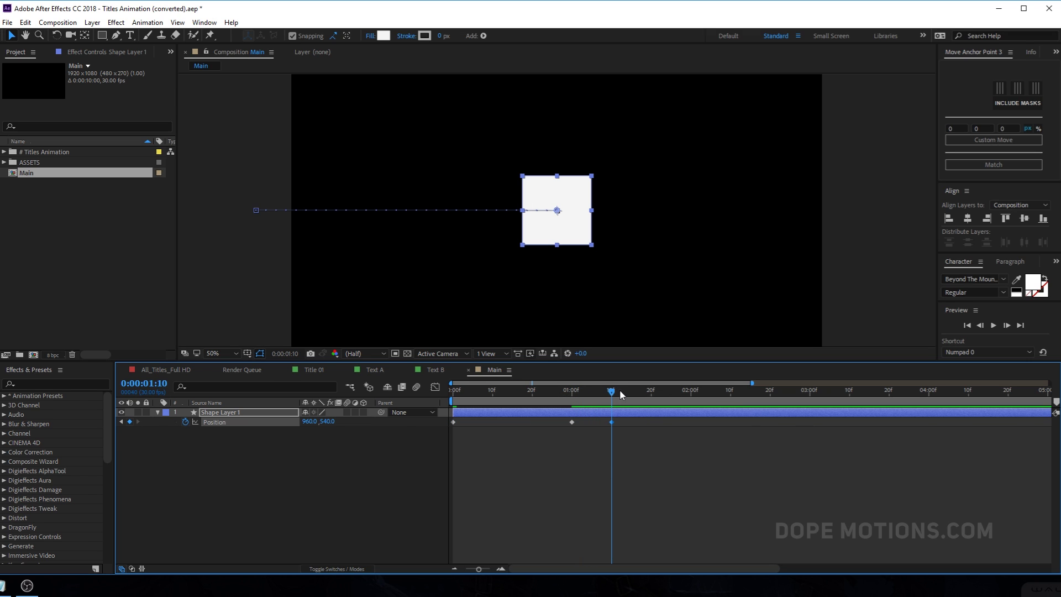
{"action": "left_click_drag", "start_coordinate": [620, 394], "coordinate": [733, 421]}
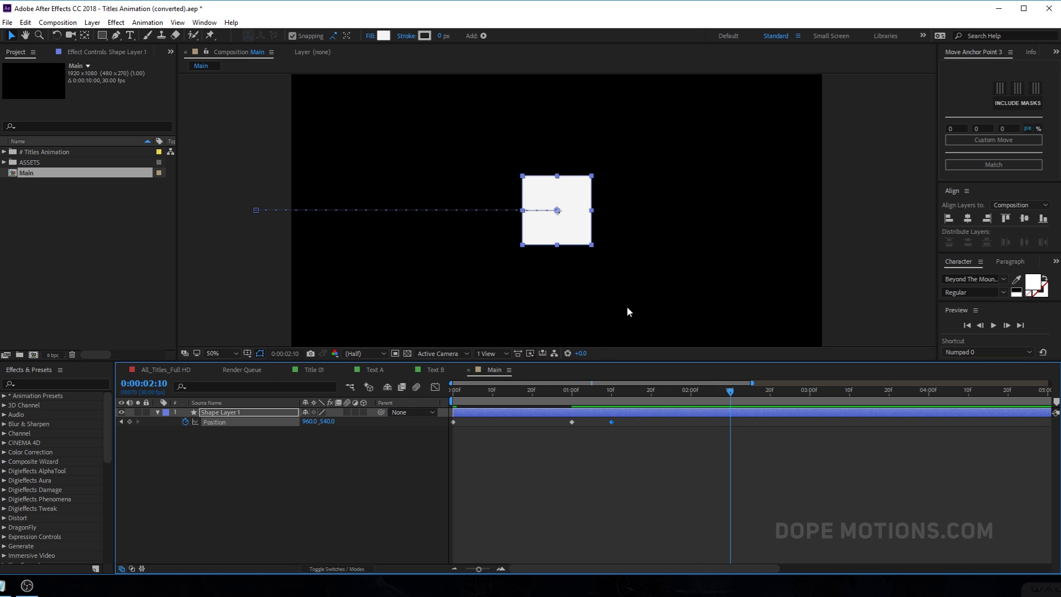
{"action": "left_click_drag", "start_coordinate": [567, 241], "coordinate": [873, 241]}
{"action": "key", "text": "space"}
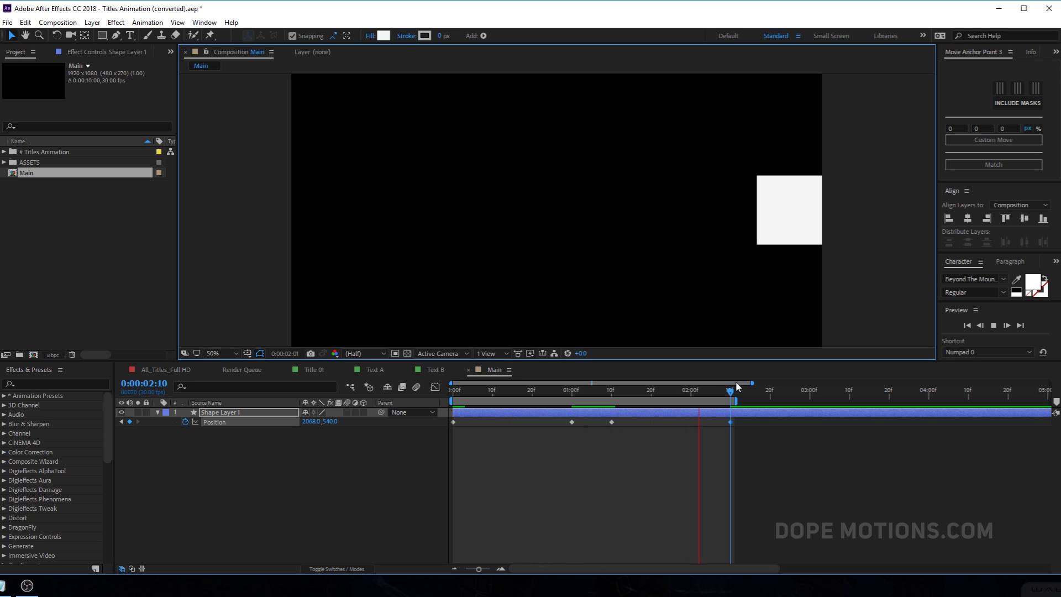
{"action": "key", "text": "space"}
- Apply Easy Ease to all Position keyframes and sharpen their influence in the speed graph
{"action": "left_click_drag", "start_coordinate": [795, 465], "coordinate": [451, 411]}
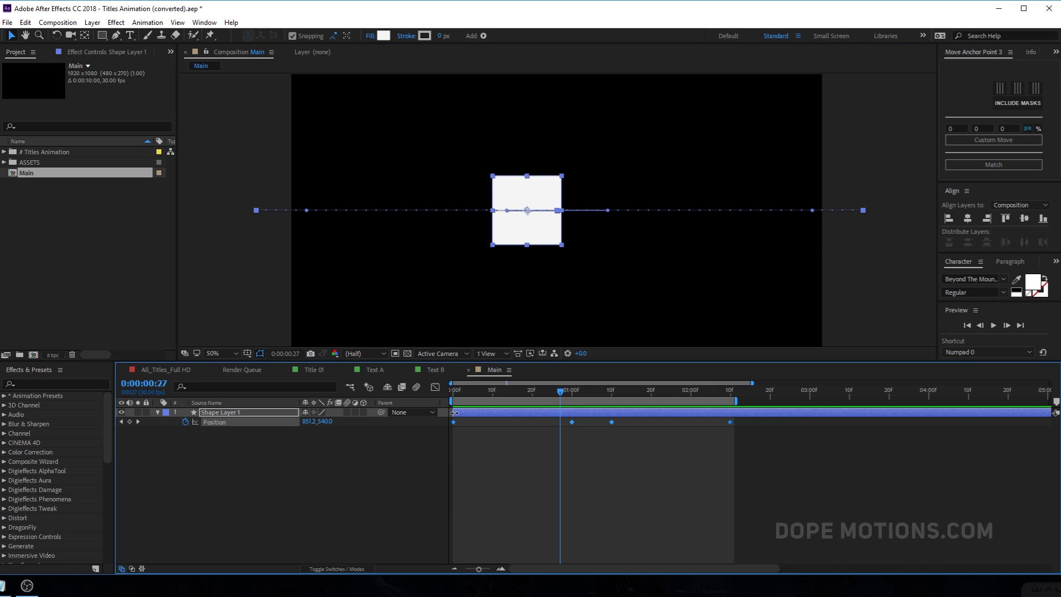
{"action": "key", "text": "F9"}
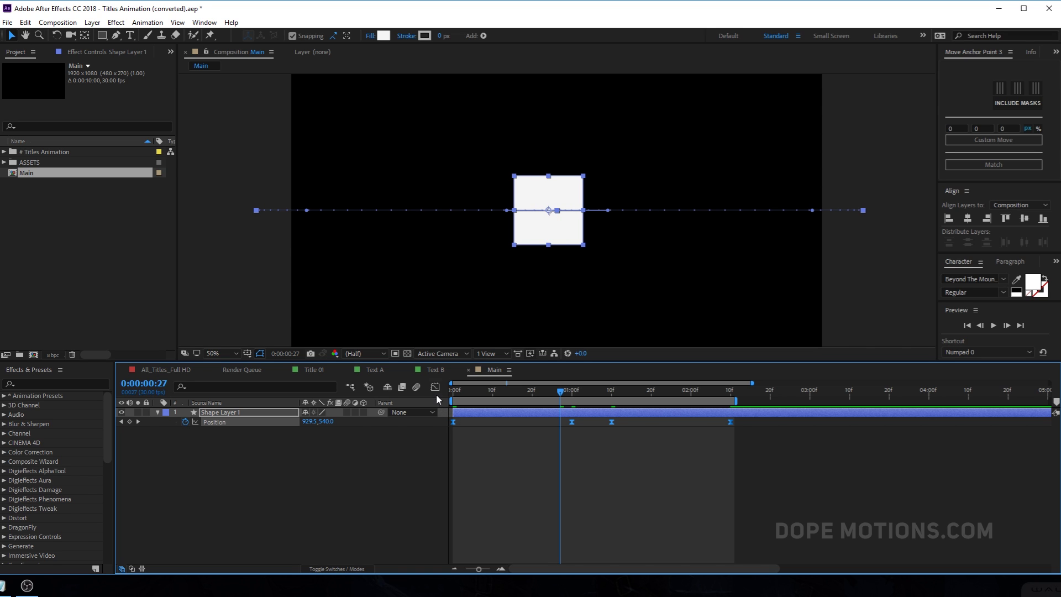
{"action": "left_click", "coordinate": [436, 387]}
{"action": "left_click_drag", "start_coordinate": [592, 523], "coordinate": [676, 539]}
{"action": "key", "text": "space"}
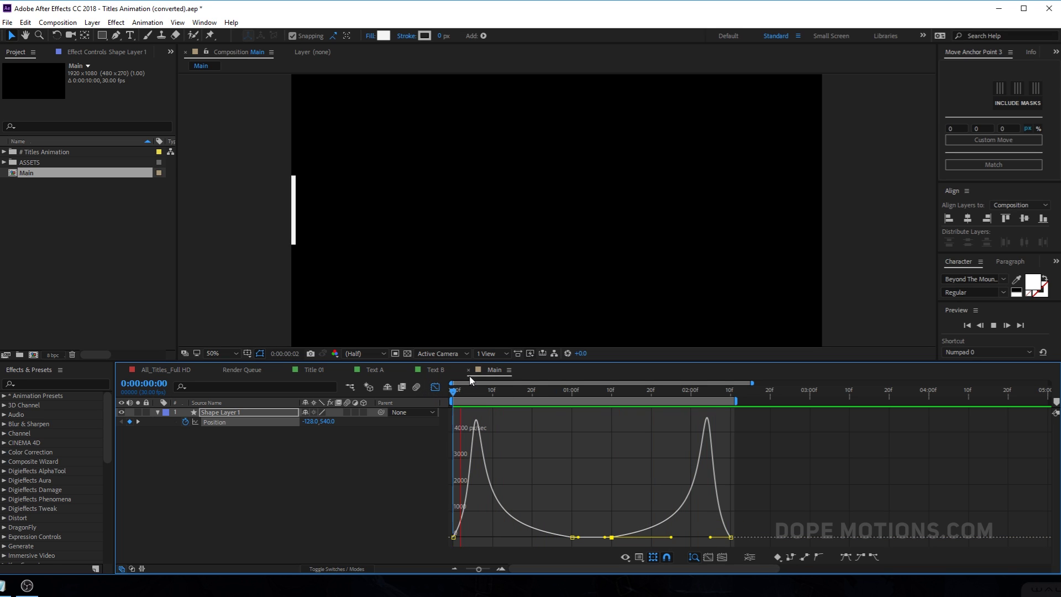
{"action": "left_click", "coordinate": [480, 390]}
{"action": "key", "text": "shift+F3"}
- Precompose Shape Layer 1 into a new composition named Box and preview it
{"action": "left_click", "coordinate": [549, 527]}
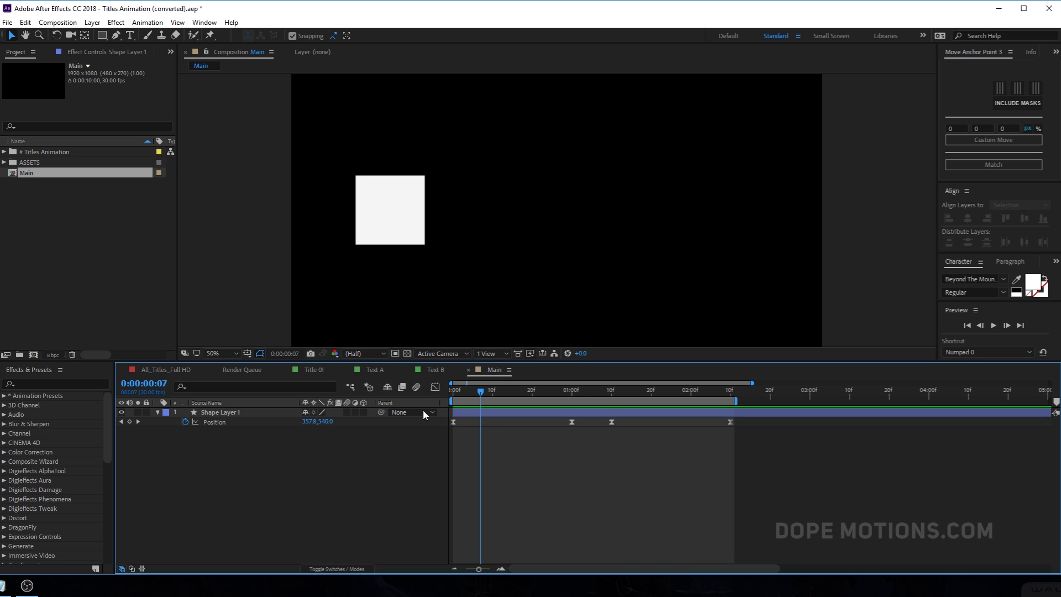
{"action": "left_click", "coordinate": [225, 413]}
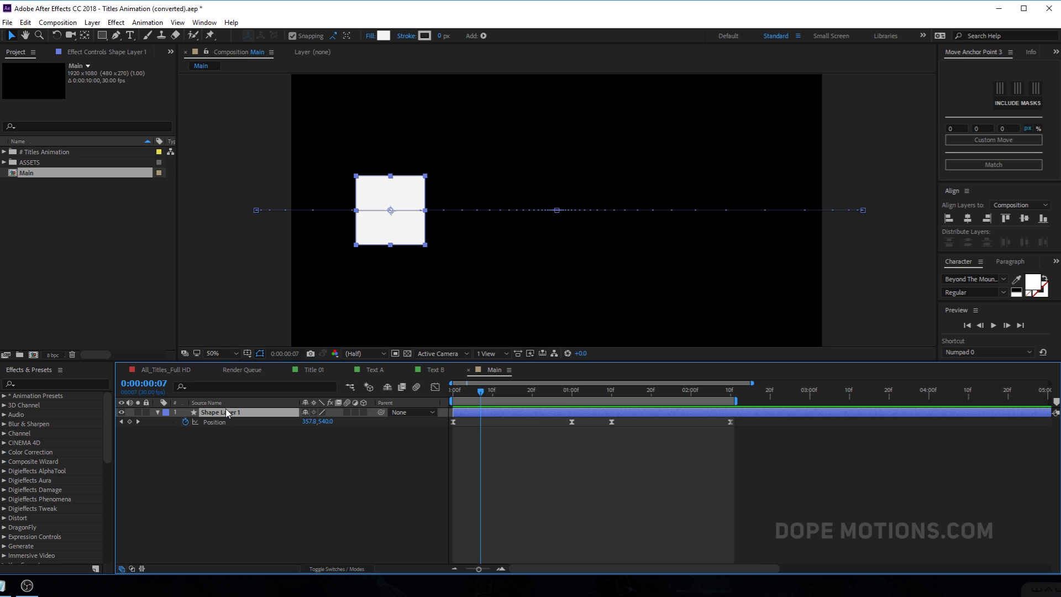
{"action": "key", "text": "ctrl+shift+c"}
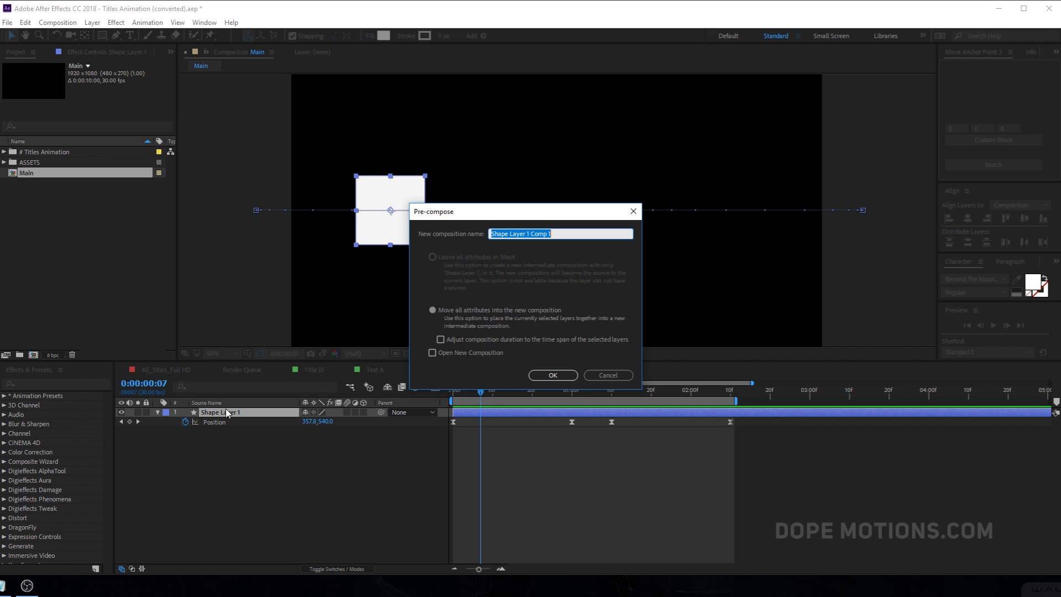
{"action": "type", "text": "Box"}
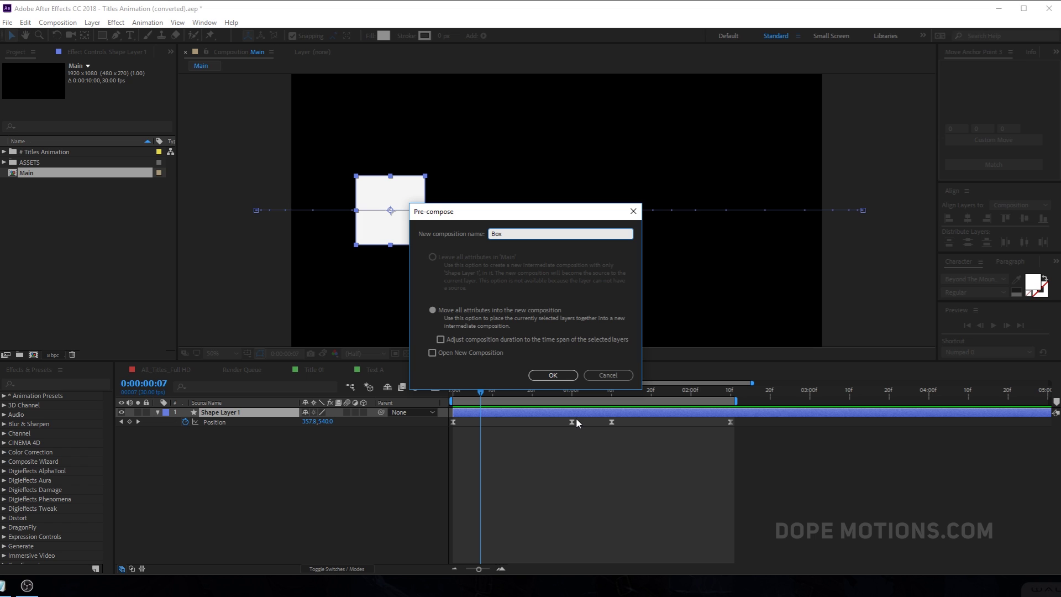
{"action": "left_click", "coordinate": [553, 375]}
{"action": "left_click", "coordinate": [274, 448]}
{"action": "left_click", "coordinate": [220, 415]}
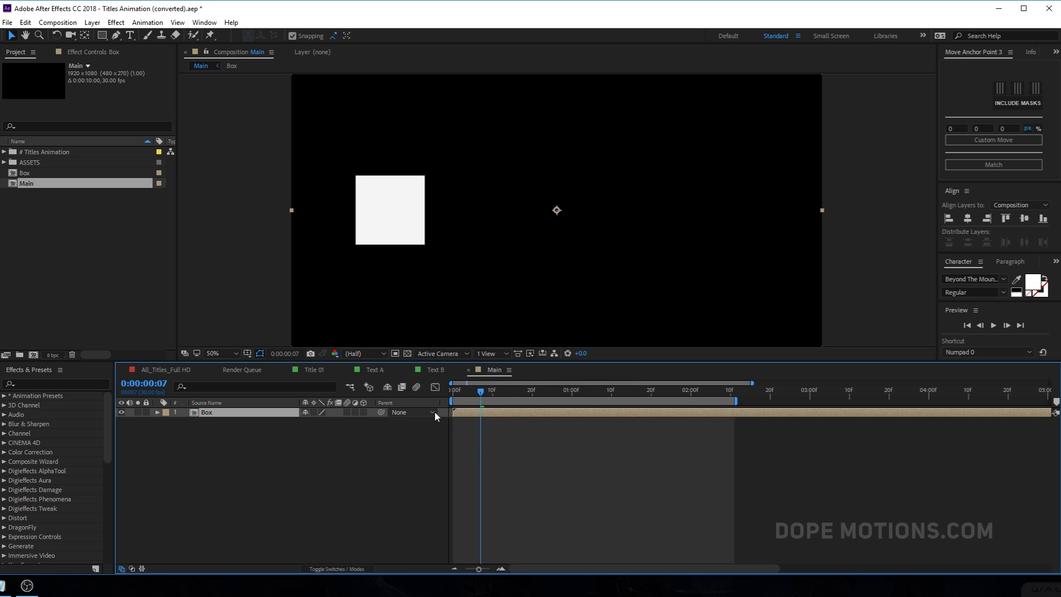
{"action": "key", "text": "space"}
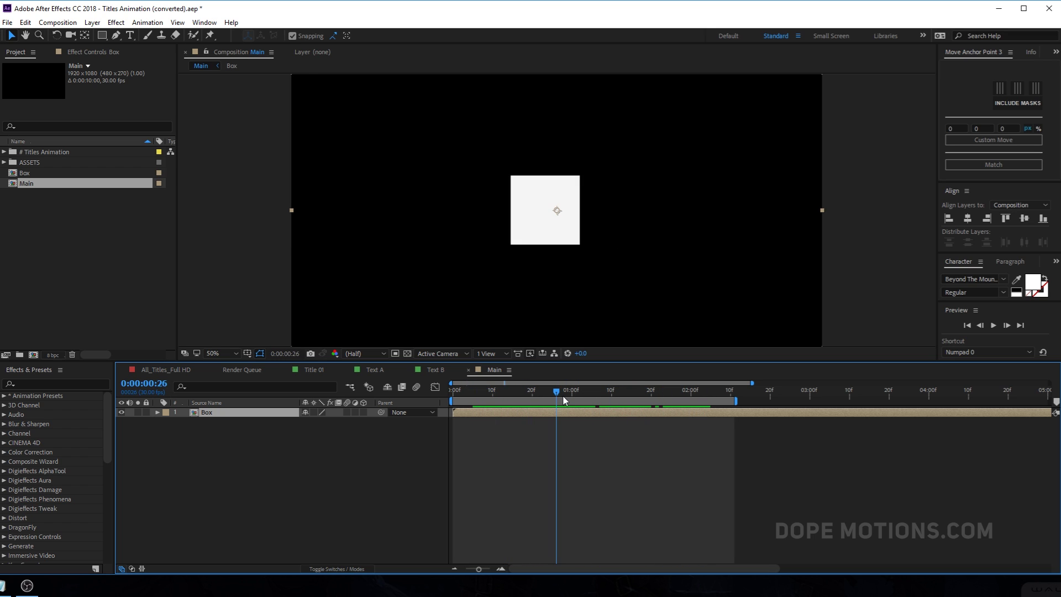
- Add a layer marker on Box at 1:00 with the comment In
{"action": "mouse_move", "coordinate": [564, 400]}
{"action": "left_mouse_down"}
{"action": "mouse_move", "coordinate": [501, 399]}
{"action": "mouse_move", "coordinate": [573, 406]}
{"action": "left_mouse_up"}
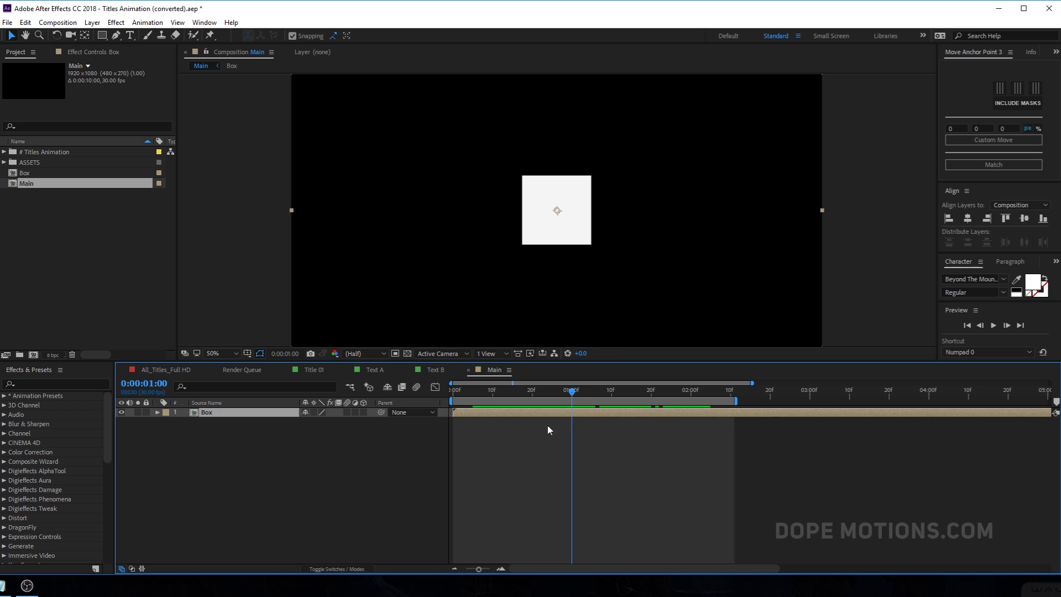
{"action": "left_click", "coordinate": [261, 443]}
{"action": "left_click", "coordinate": [210, 415]}
{"action": "right_click", "coordinate": [571, 417]}
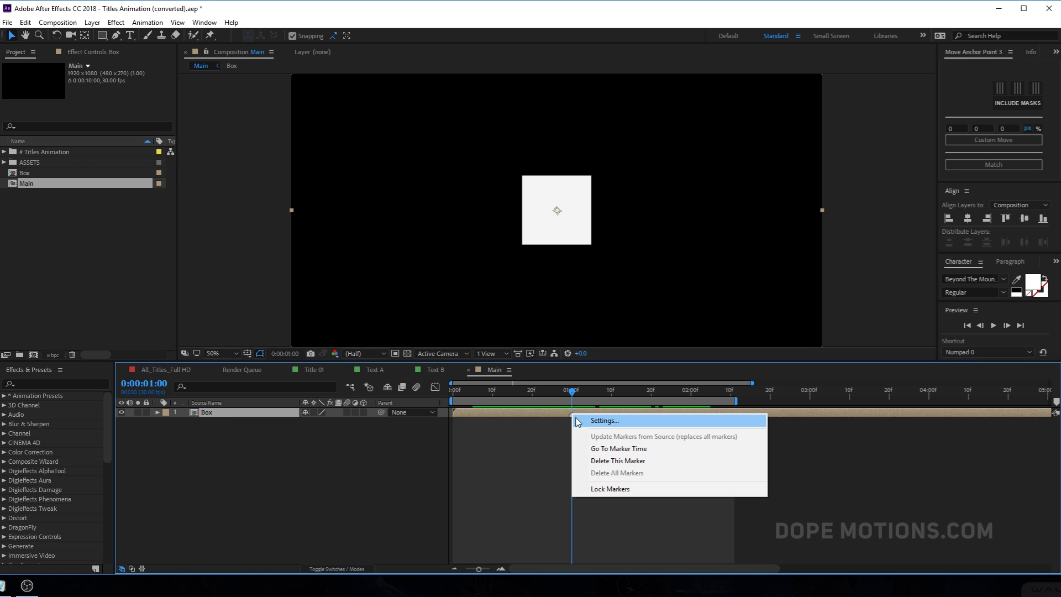
{"action": "left_click", "coordinate": [600, 422]}
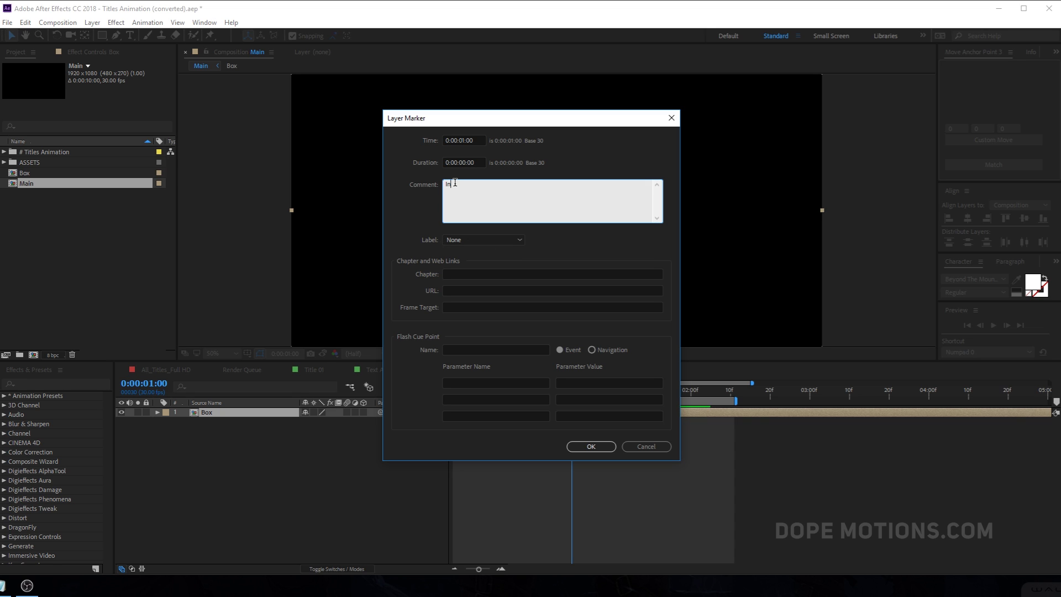
{"action": "left_click", "coordinate": [596, 447]}
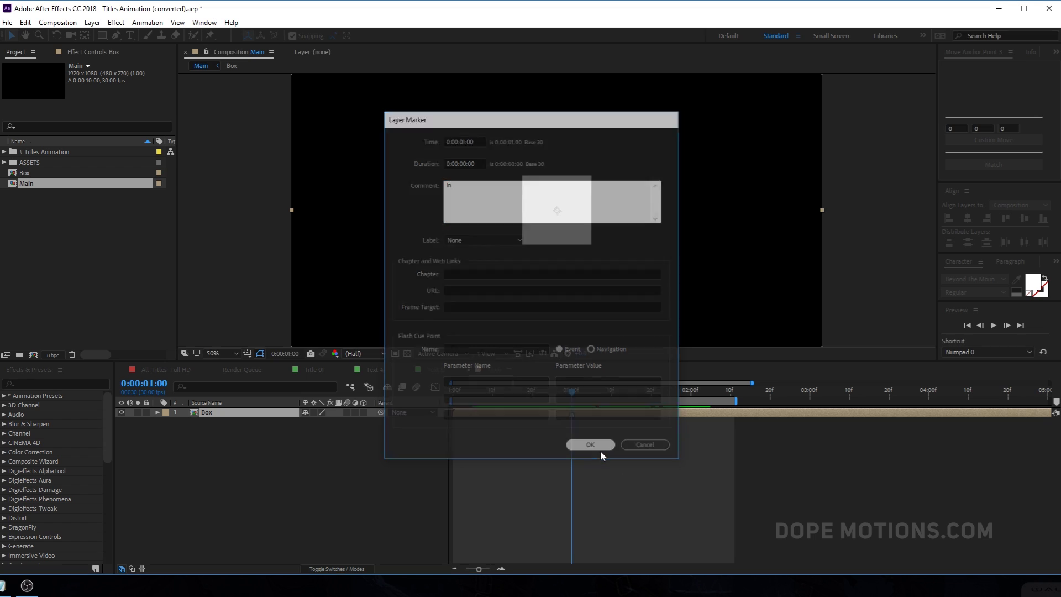
- Add a second marker at 1:10 commented Out, then scrub around the markers
{"action": "left_click_drag", "start_coordinate": [573, 391], "coordinate": [613, 404]}
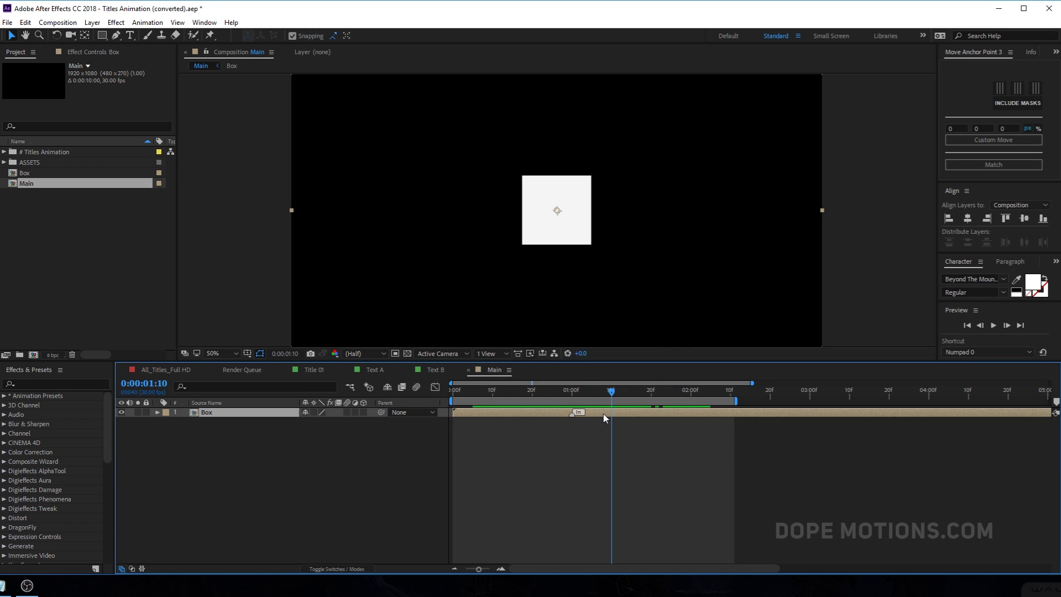
{"action": "key", "text": "KP_Multiply"}
{"action": "right_click", "coordinate": [610, 416]}
{"action": "left_click", "coordinate": [629, 422]}
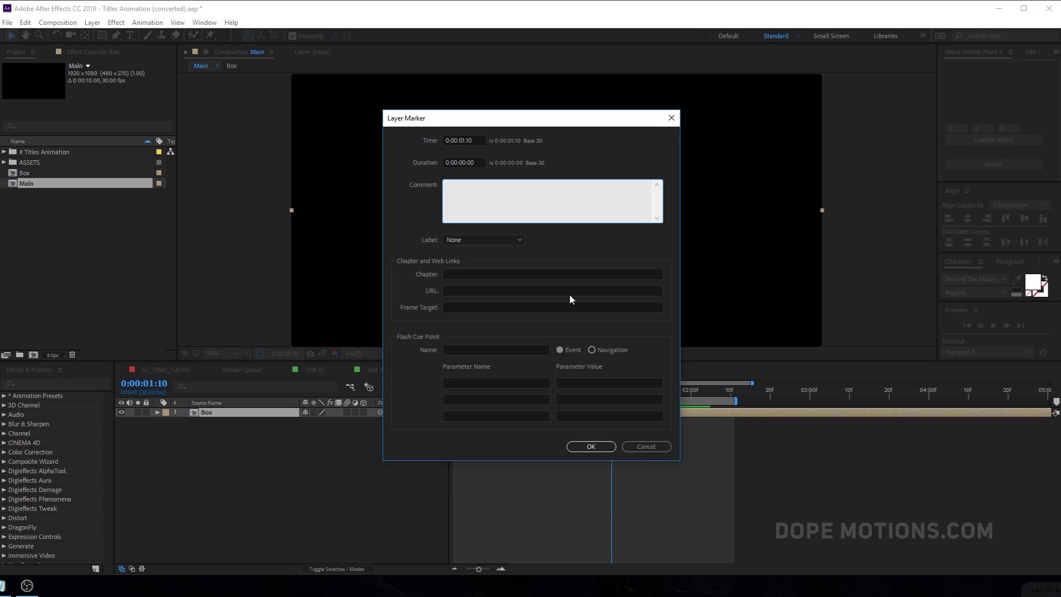
{"action": "type", "text": "Out"}
{"action": "left_click", "coordinate": [590, 446]}
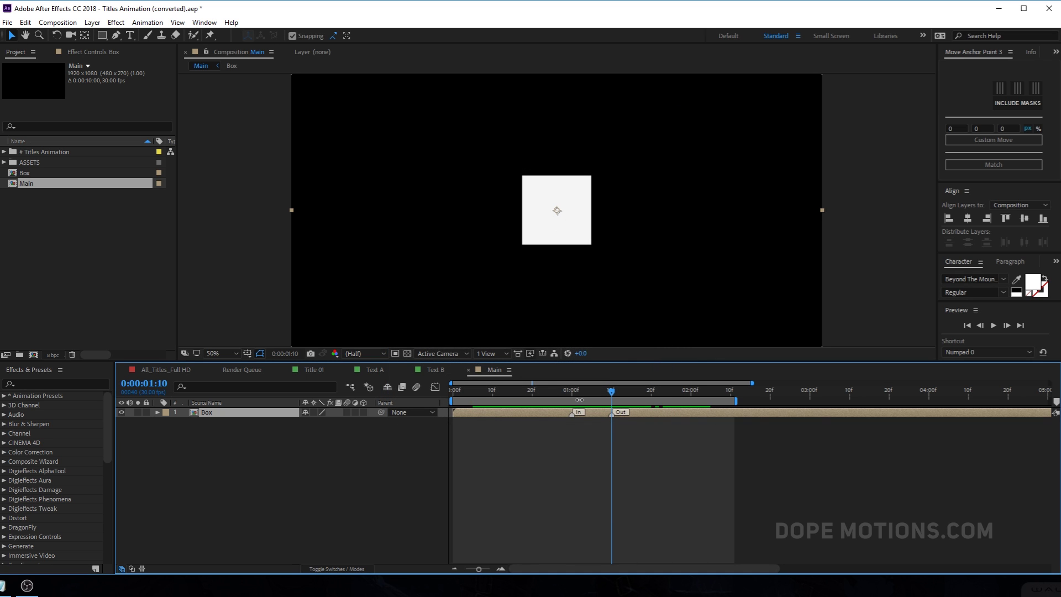
{"action": "left_click", "coordinate": [569, 393]}
{"action": "mouse_move", "coordinate": [569, 394]}
{"action": "left_mouse_down"}
{"action": "mouse_move", "coordinate": [611, 393]}
{"action": "mouse_move", "coordinate": [542, 393]}
{"action": "mouse_move", "coordinate": [566, 398]}
{"action": "left_mouse_up"}
{"action": "left_click_drag", "start_coordinate": [481, 393], "coordinate": [489, 394]}
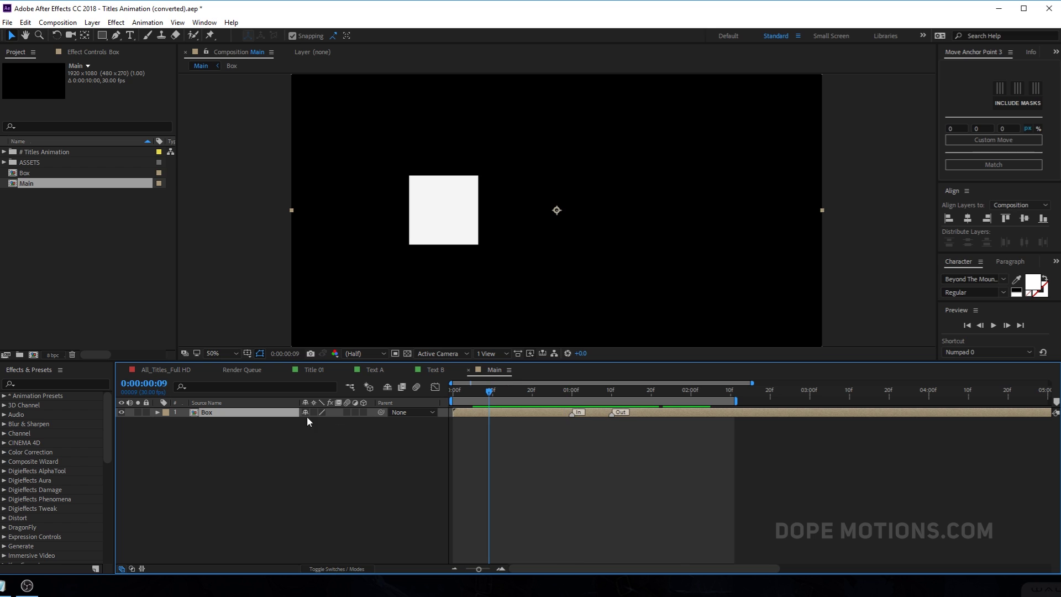
- Enable Time Remapping on the Box layer
{"action": "right_click", "coordinate": [242, 419]}
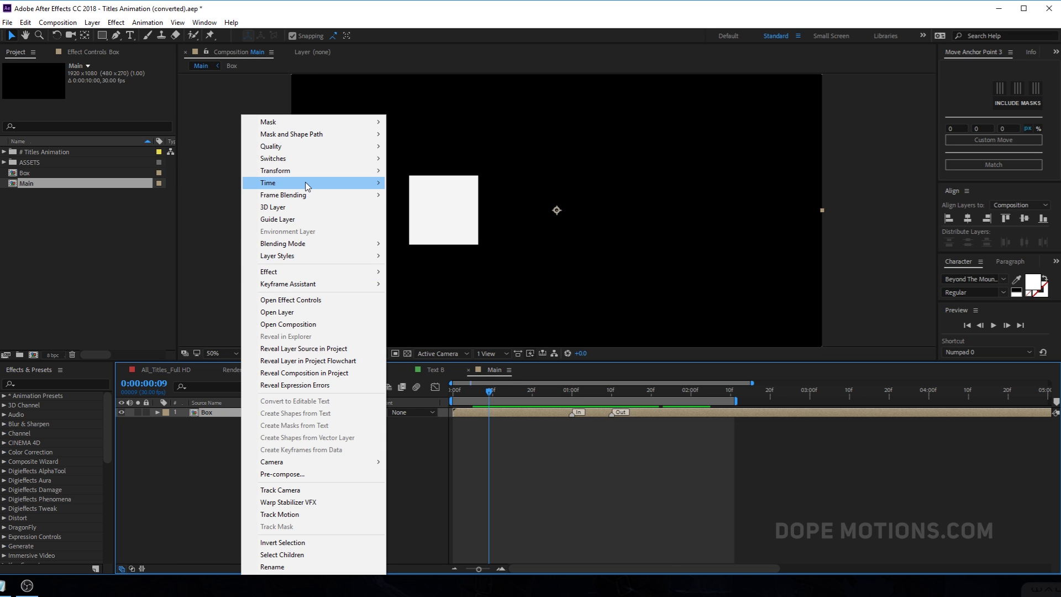
{"action": "mouse_move", "coordinate": [307, 184]}
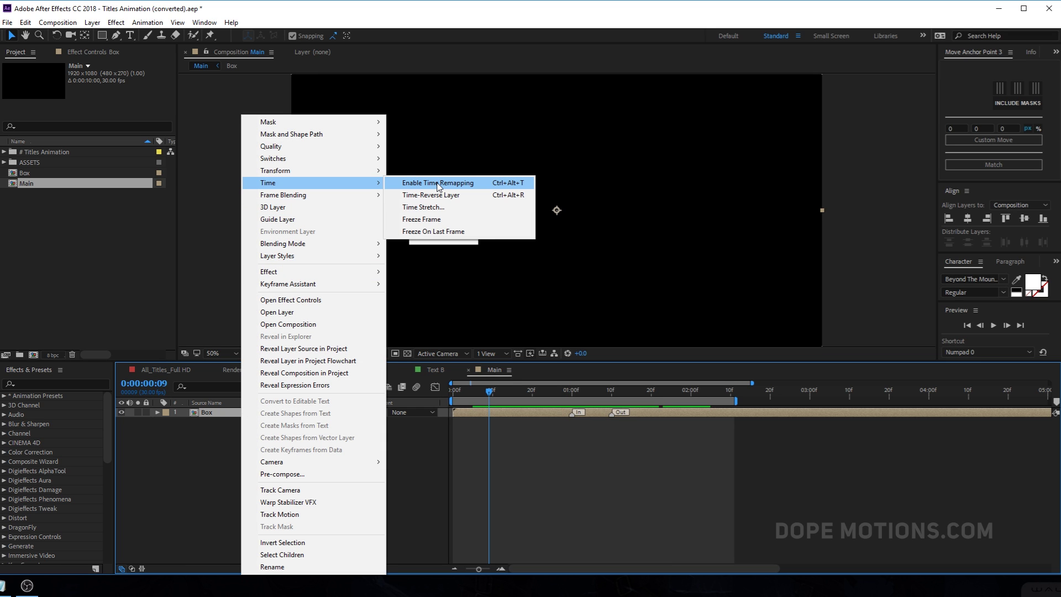
{"action": "left_click", "coordinate": [438, 183]}
- Add Time Remap keyframes at 1:00 and 1:10, play back, and bring up the EXPRESSION notes
{"action": "left_click_drag", "start_coordinate": [555, 393], "coordinate": [571, 396]}
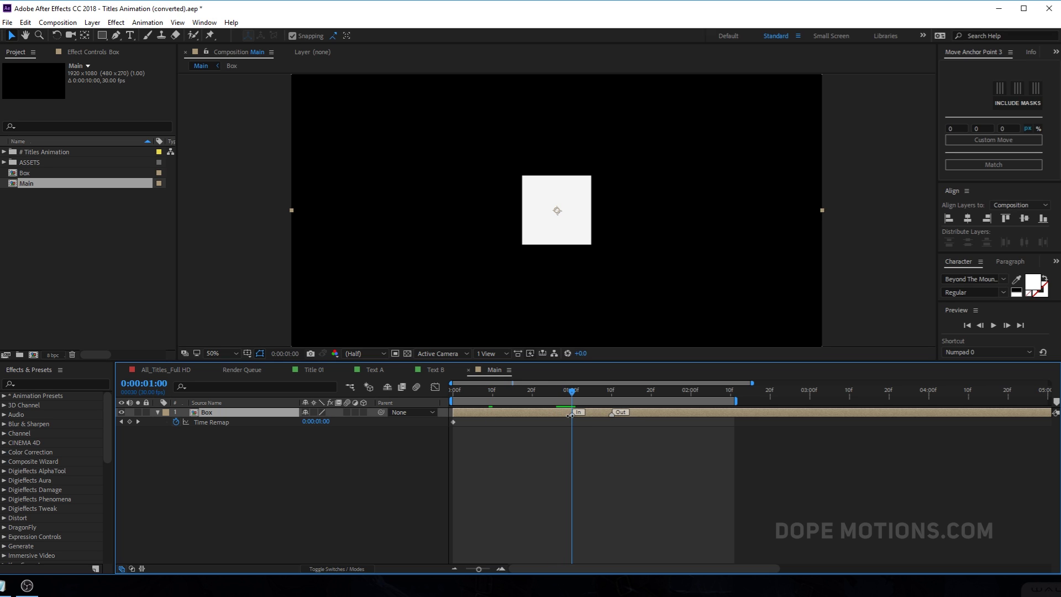
{"action": "left_click", "coordinate": [130, 421]}
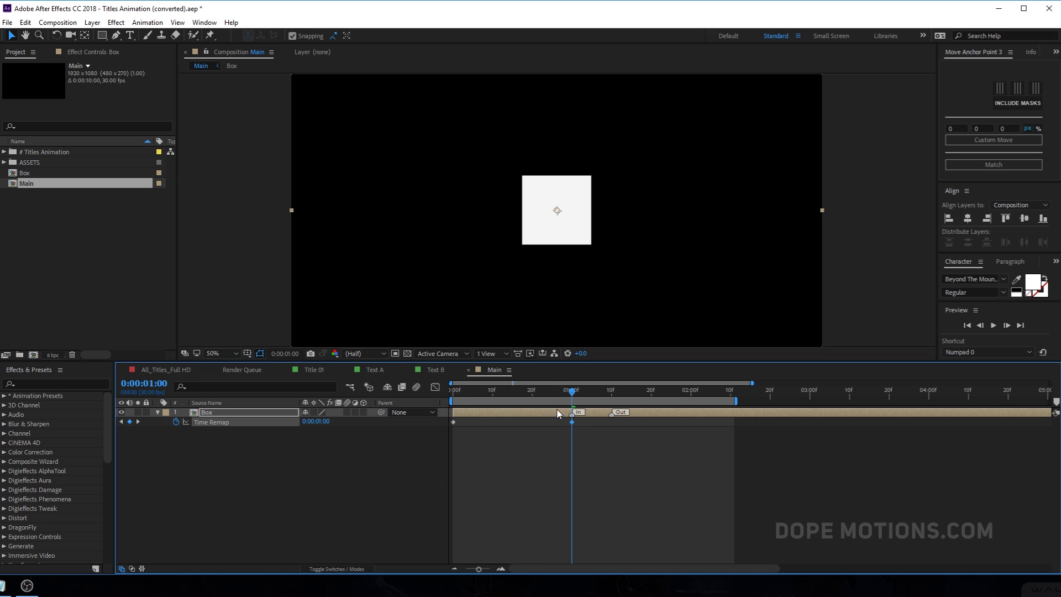
{"action": "left_click_drag", "start_coordinate": [606, 396], "coordinate": [612, 396]}
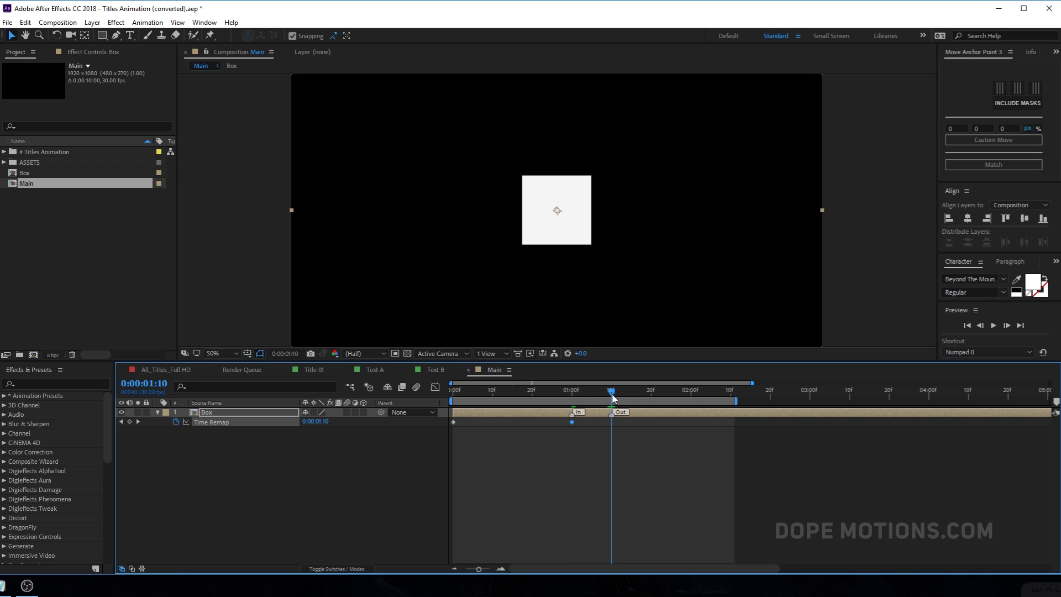
{"action": "left_click", "coordinate": [130, 422]}
{"action": "left_click", "coordinate": [572, 394]}
{"action": "key", "text": "space"}
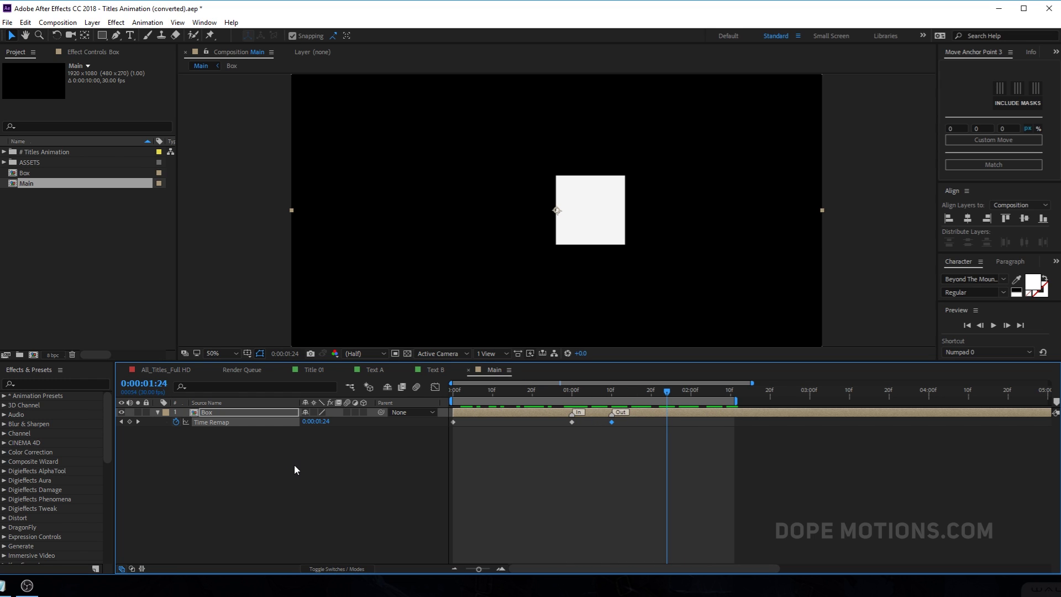
{"action": "left_click", "coordinate": [4, 586]}
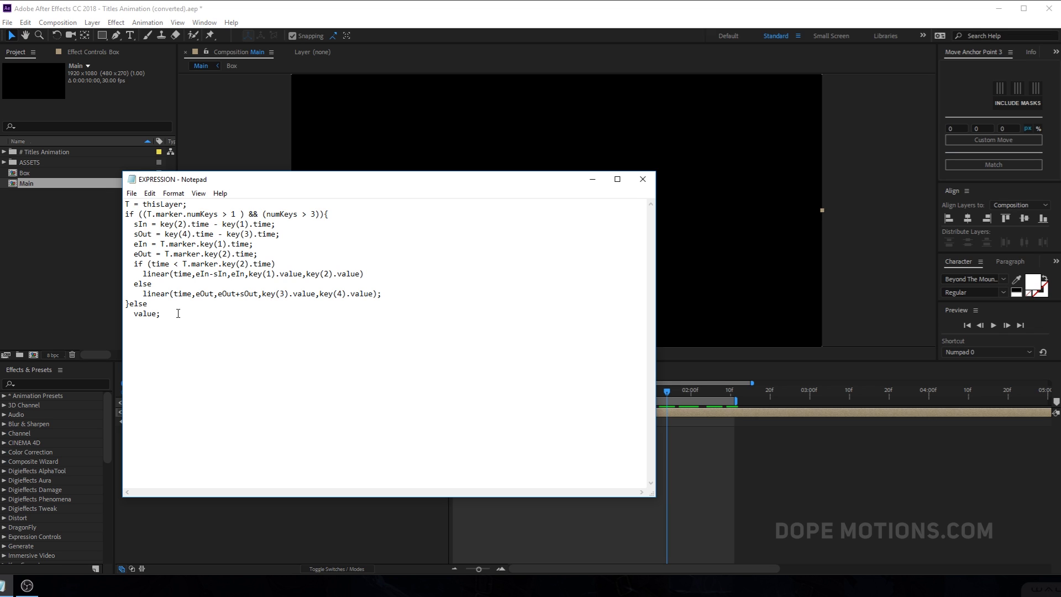
- Select all the time-remap expression text in Notepad, then minimize the notes
{"action": "left_click_drag", "start_coordinate": [178, 313], "coordinate": [117, 200]}
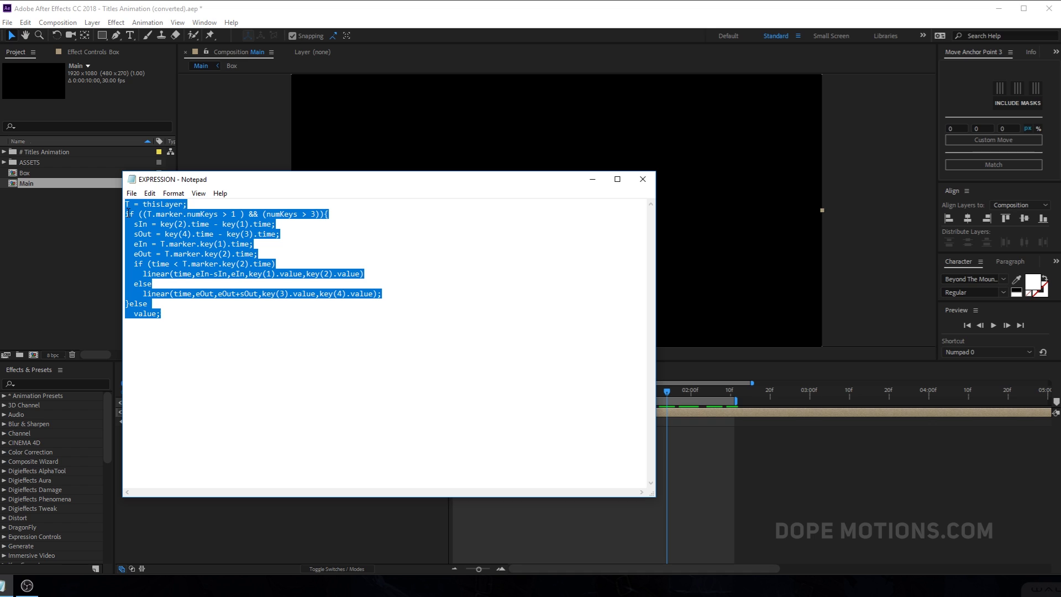
{"action": "left_click", "coordinate": [592, 179]}
- Paste the marker-driven expression onto Box's Time Remap and play it back
{"action": "left_click", "coordinate": [179, 460]}
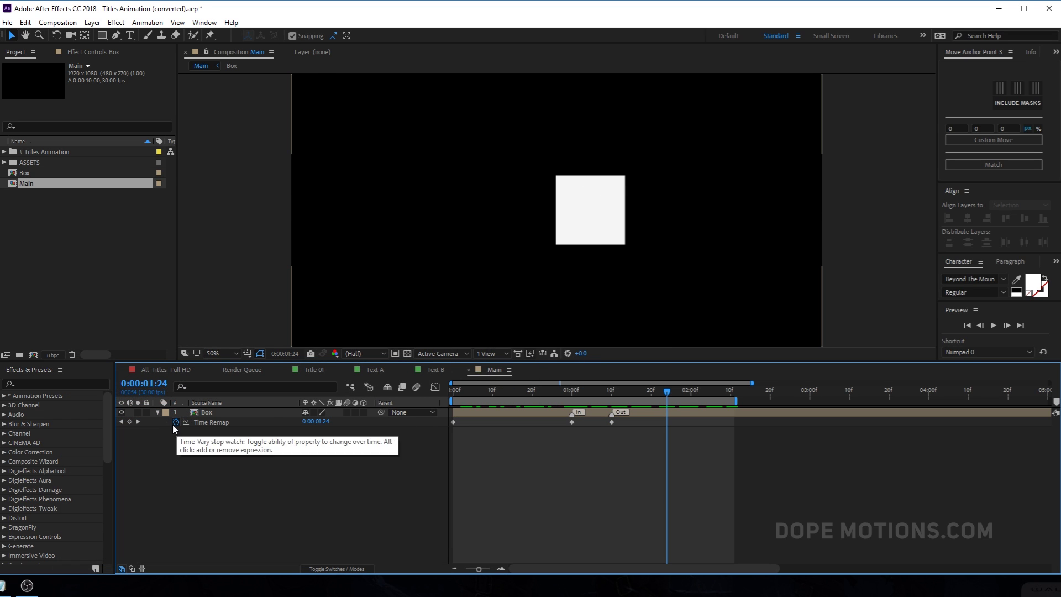
{"action": "left_click", "coordinate": [176, 424], "text": "alt"}
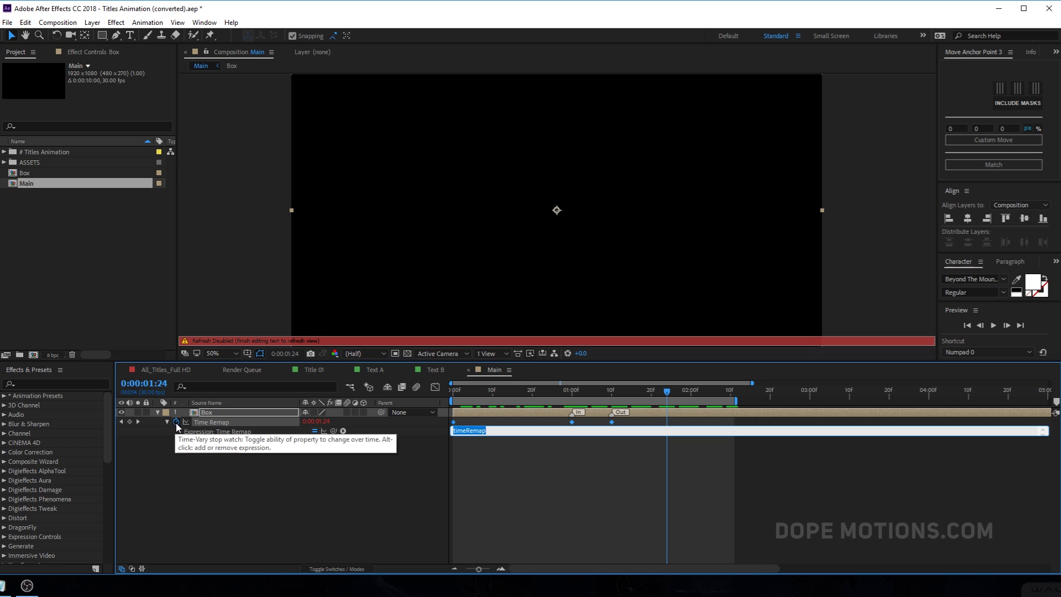
{"action": "type", "text": "T = thisLayer;"}
{"action": "left_click", "coordinate": [560, 456]}
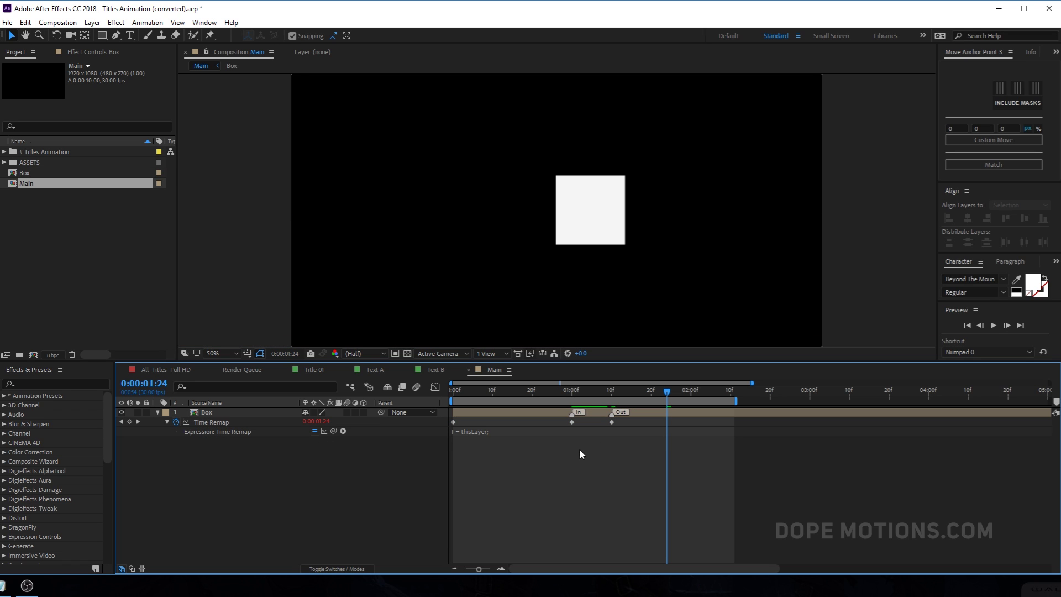
{"action": "left_click", "coordinate": [563, 396]}
{"action": "key", "text": "space"}
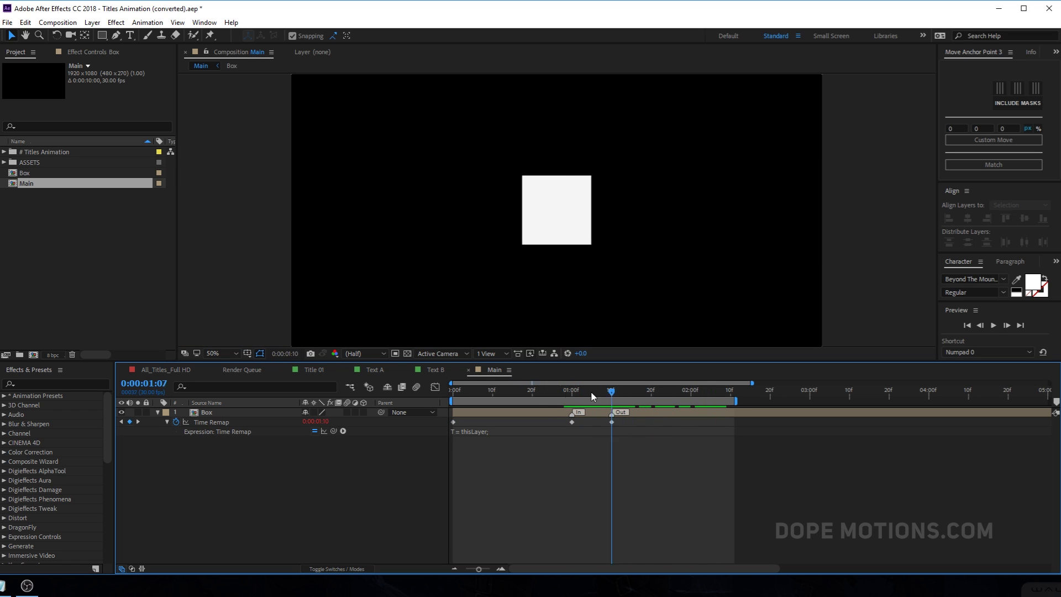
- Extend the work area to near 5:00 and move the Out marker to 2:00
{"action": "left_click_drag", "start_coordinate": [477, 397], "coordinate": [581, 397]}
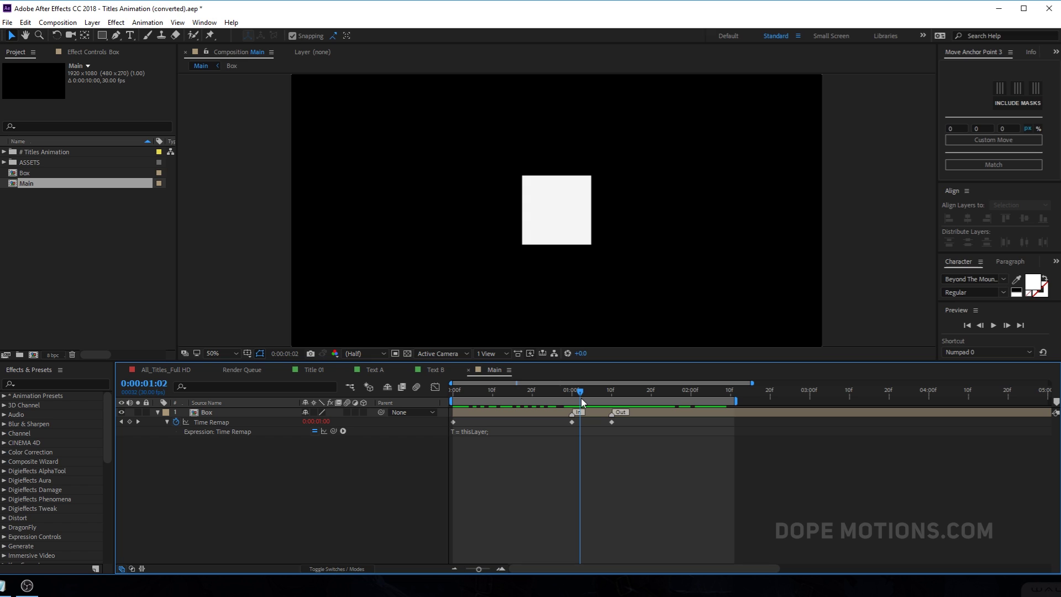
{"action": "left_click_drag", "start_coordinate": [581, 396], "coordinate": [690, 397]}
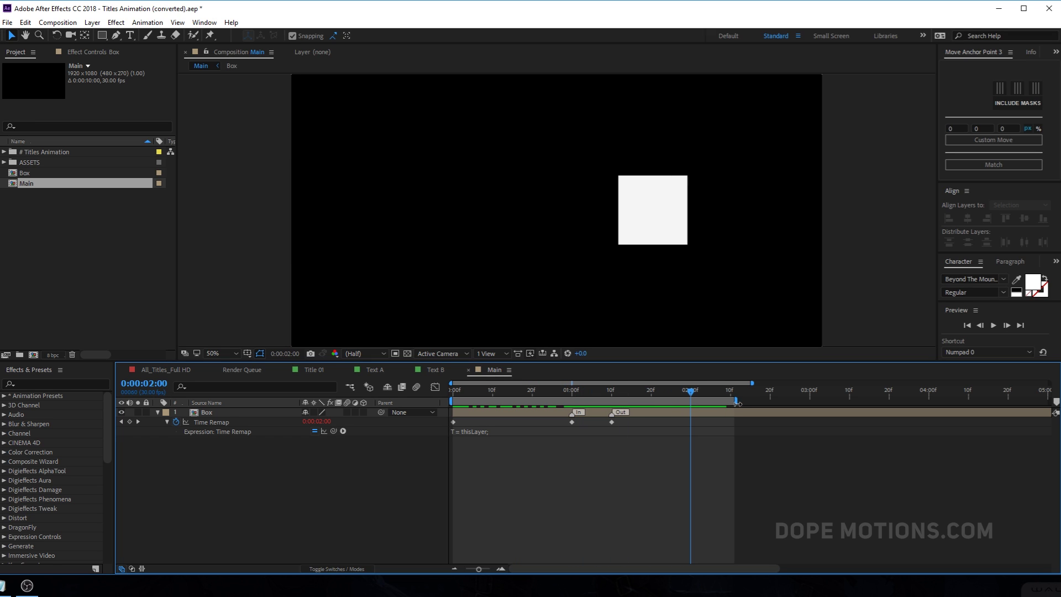
{"action": "left_click_drag", "start_coordinate": [737, 403], "coordinate": [1025, 401]}
{"action": "left_click_drag", "start_coordinate": [611, 414], "coordinate": [691, 421]}
- Preview hold lengths, trying the Out marker near 1:08, then settling it at about 3:10
{"action": "key", "text": "space"}
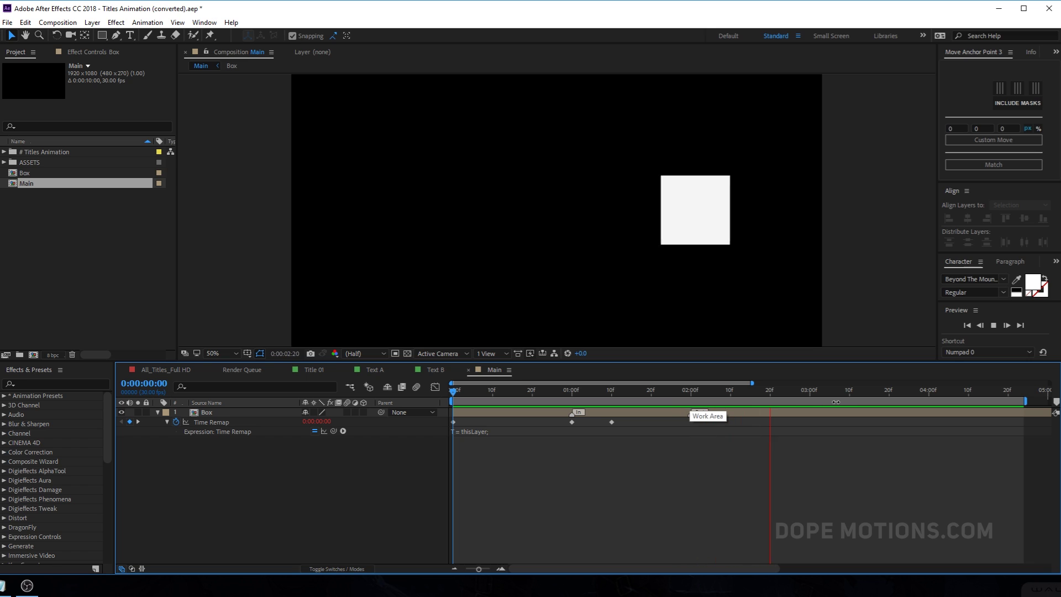
{"action": "left_click", "coordinate": [774, 390]}
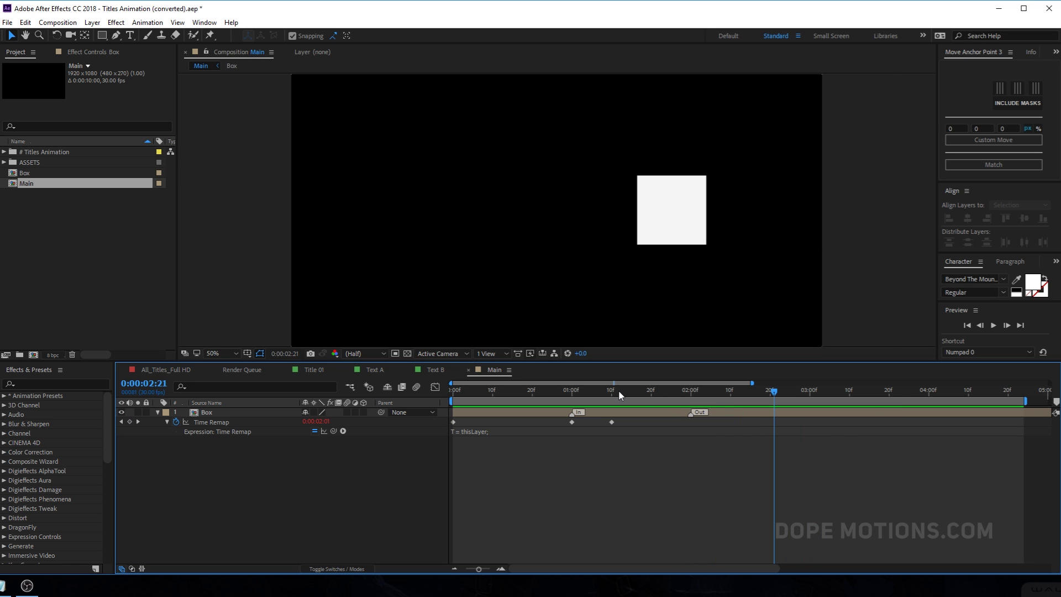
{"action": "left_click", "coordinate": [599, 391]}
{"action": "mouse_move", "coordinate": [690, 413]}
{"action": "left_mouse_down"}
{"action": "mouse_move", "coordinate": [587, 413]}
{"action": "mouse_move", "coordinate": [563, 399]}
{"action": "left_mouse_up"}
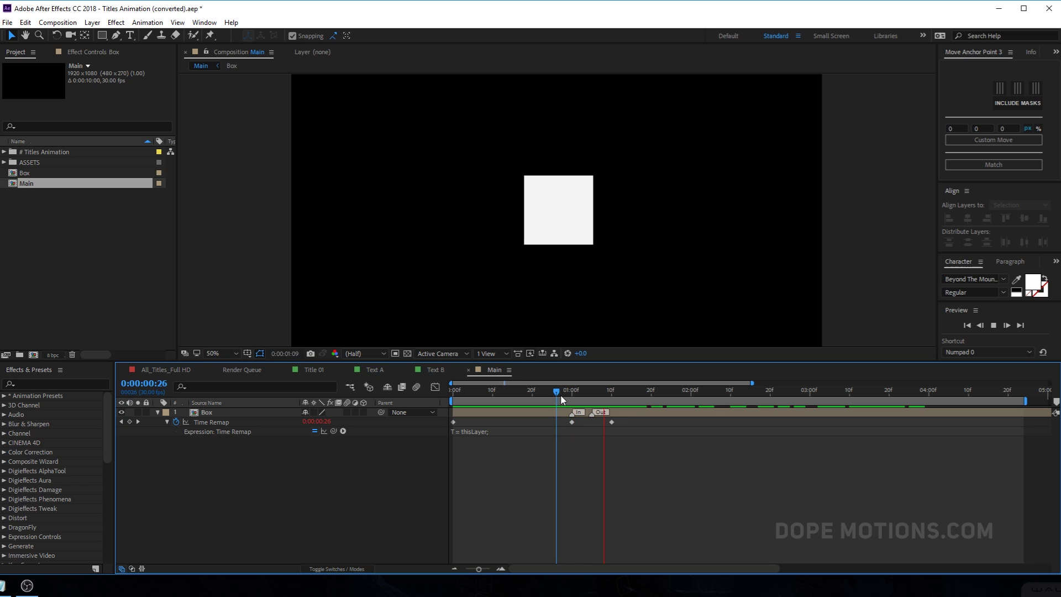
{"action": "key", "text": "space"}
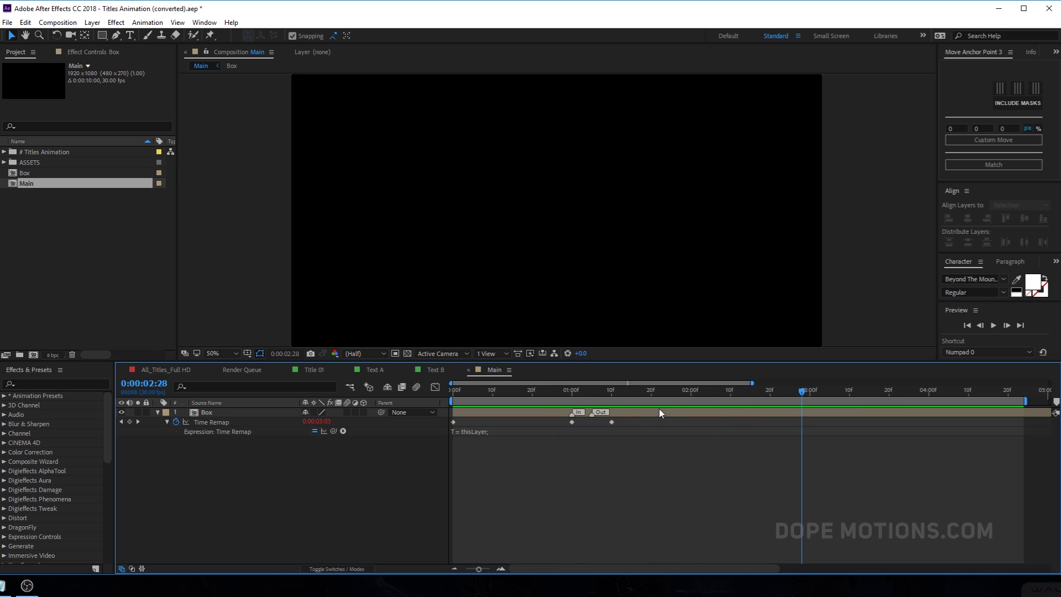
{"action": "left_click_drag", "start_coordinate": [591, 413], "coordinate": [858, 414]}
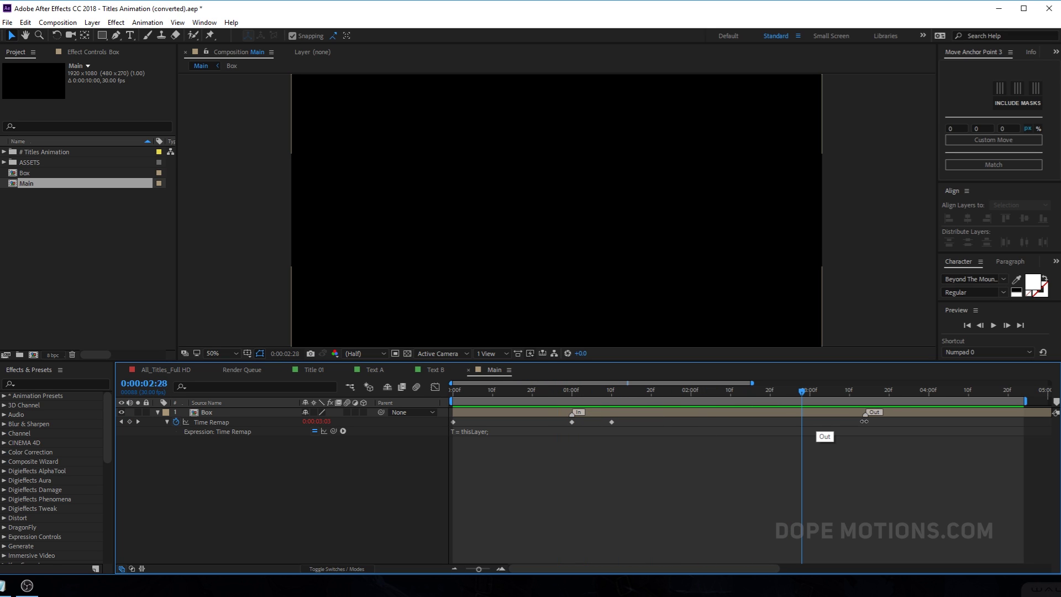
{"action": "left_click_drag", "start_coordinate": [795, 391], "coordinate": [869, 390]}
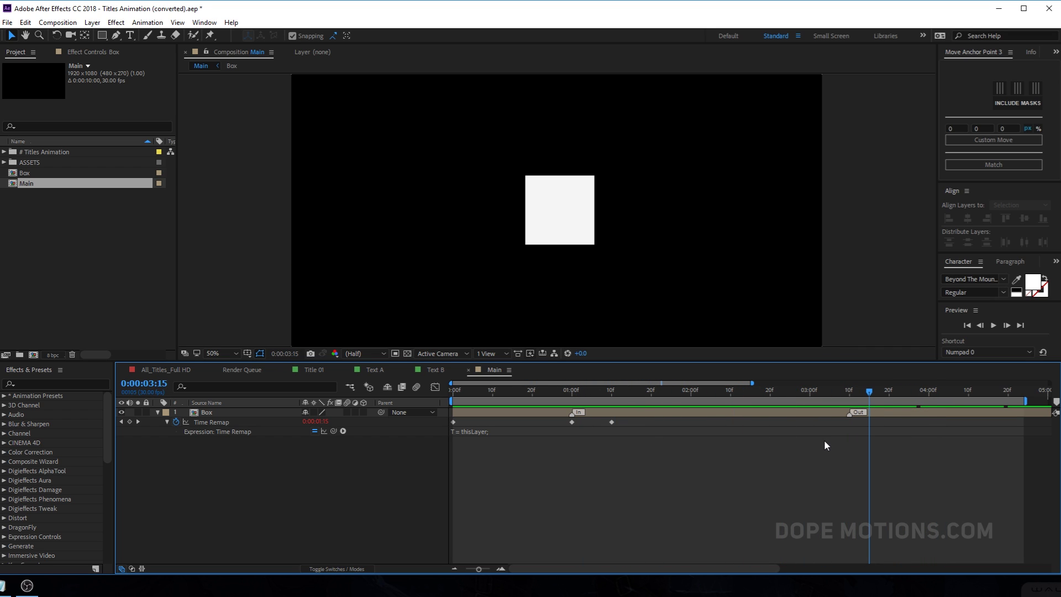